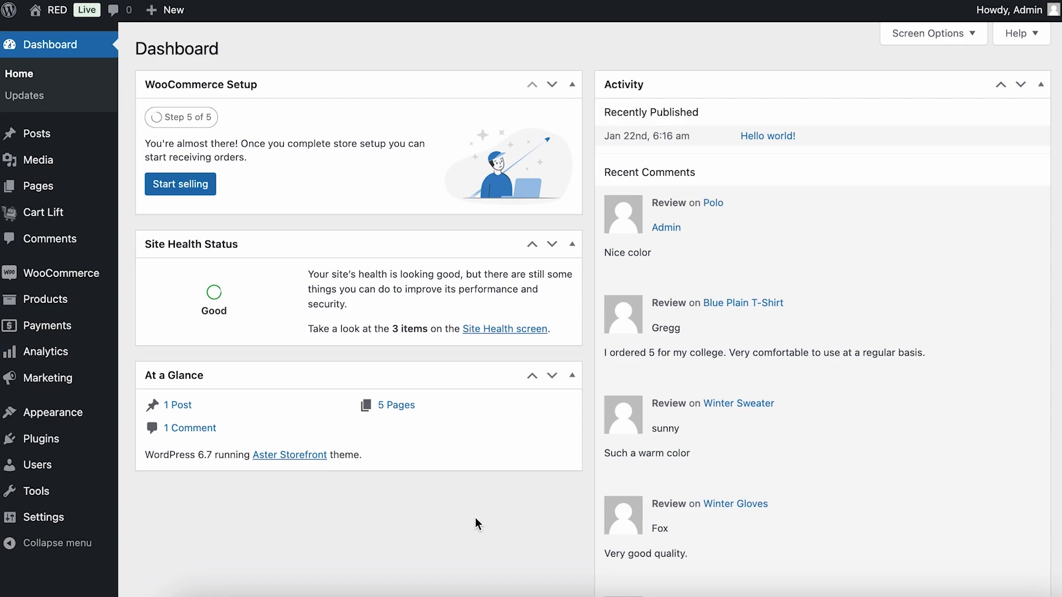
Open the Cart Lift dashboard and look over its report cards and Cart Overview chart
{"action": "mouse_move", "coordinate": [65, 213]}
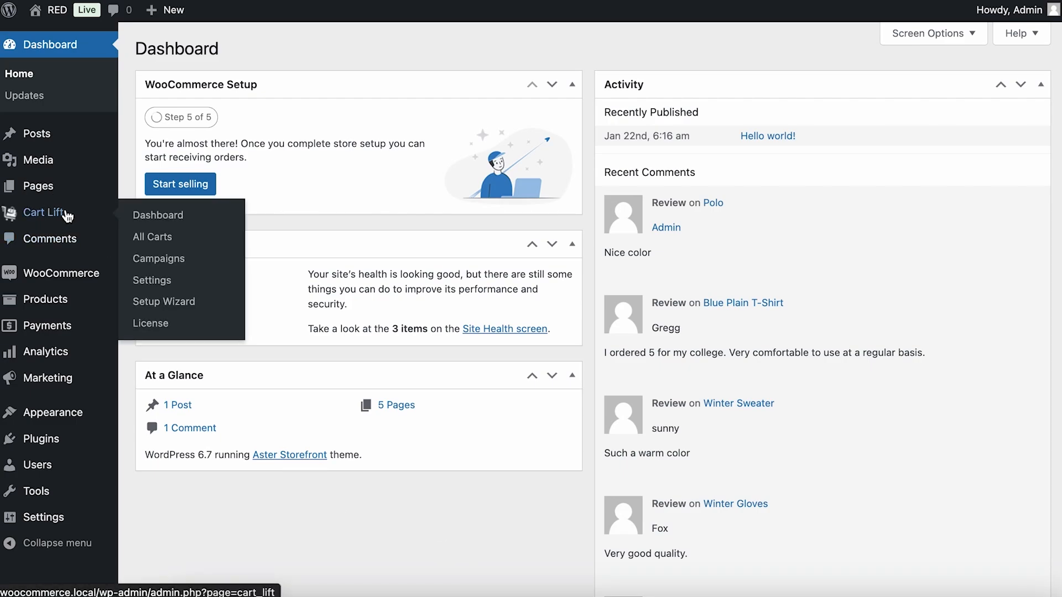
{"action": "left_click", "coordinate": [67, 216]}
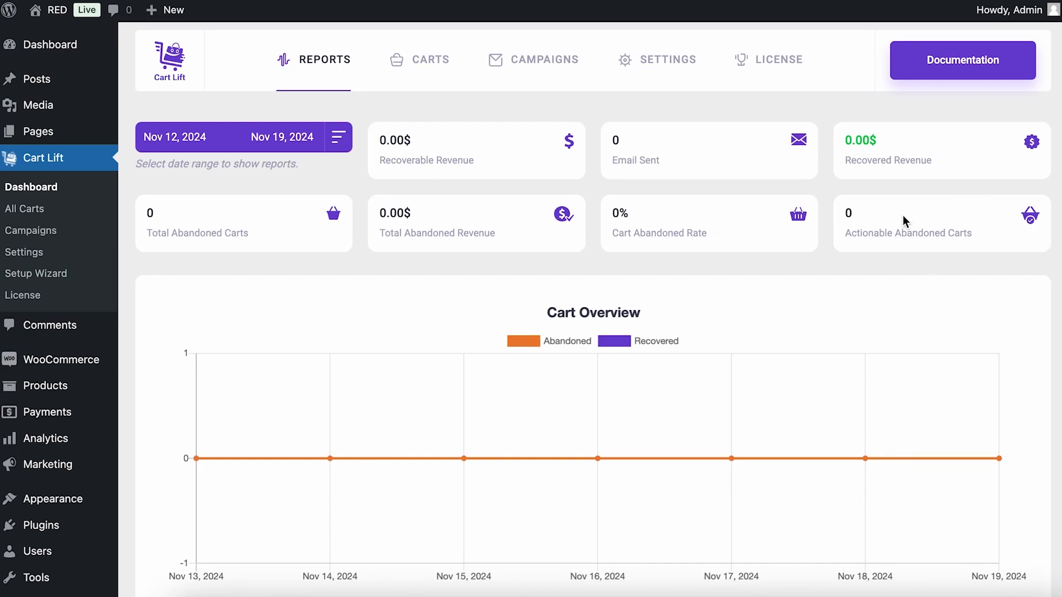
{"action": "scroll", "coordinate": [903, 216], "scroll_direction": "down", "scroll_amount": 2}
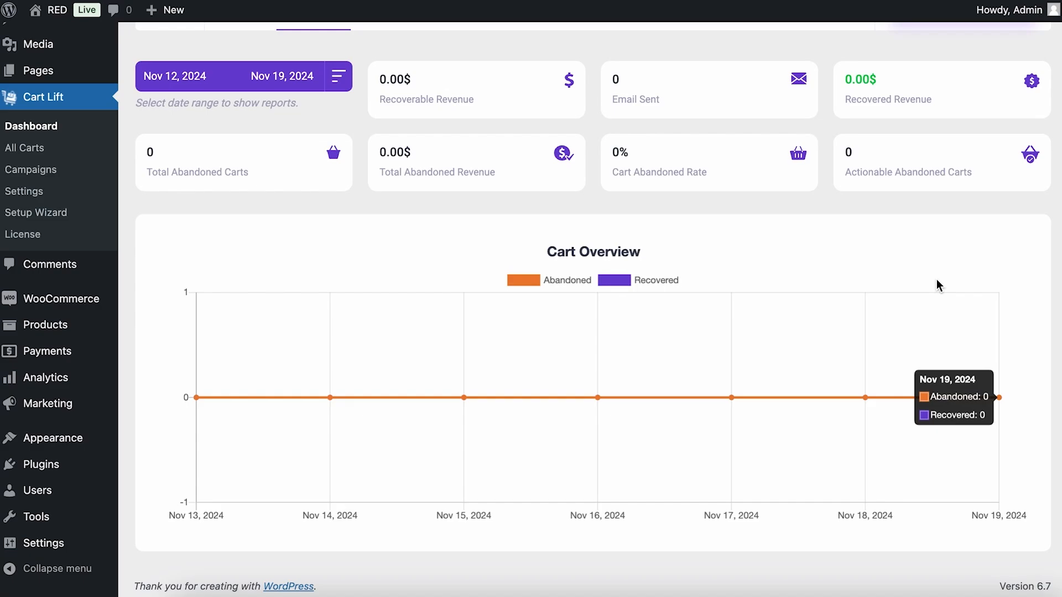
{"action": "scroll", "coordinate": [935, 285], "scroll_direction": "up", "scroll_amount": 2}
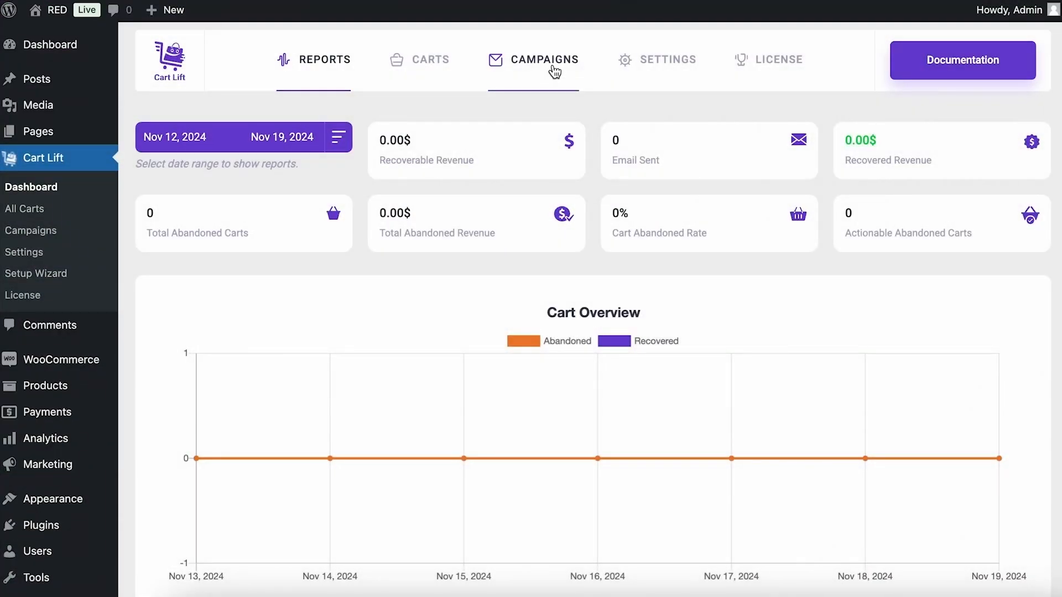
Open the Cart reminder campaign for editing and look through its email, SMS and sending options
{"action": "left_click", "coordinate": [553, 69]}
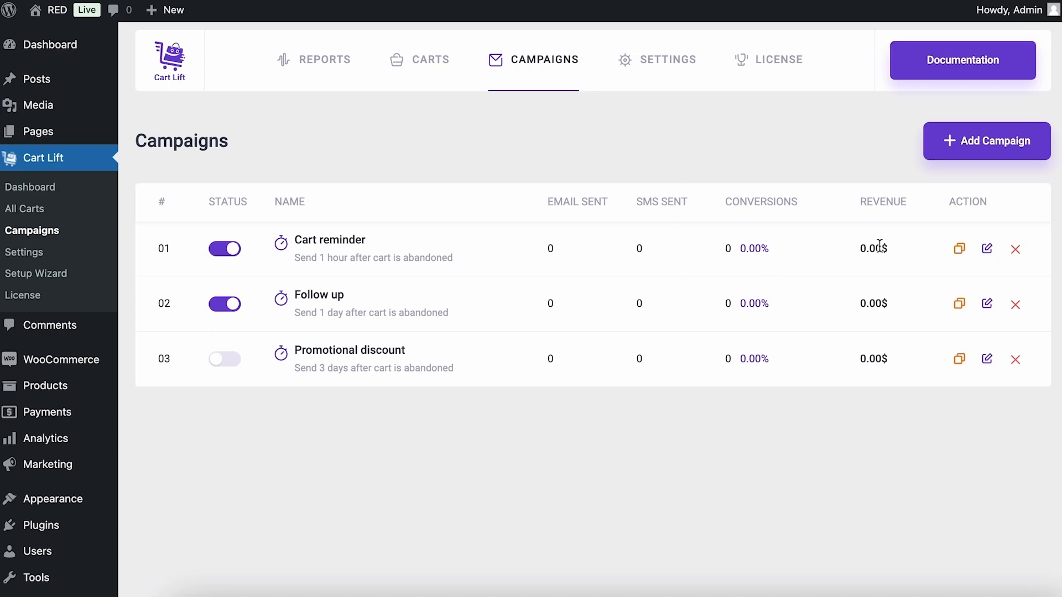
{"action": "left_click", "coordinate": [987, 249]}
{"action": "scroll", "coordinate": [831, 332], "scroll_direction": "down", "scroll_amount": 3}
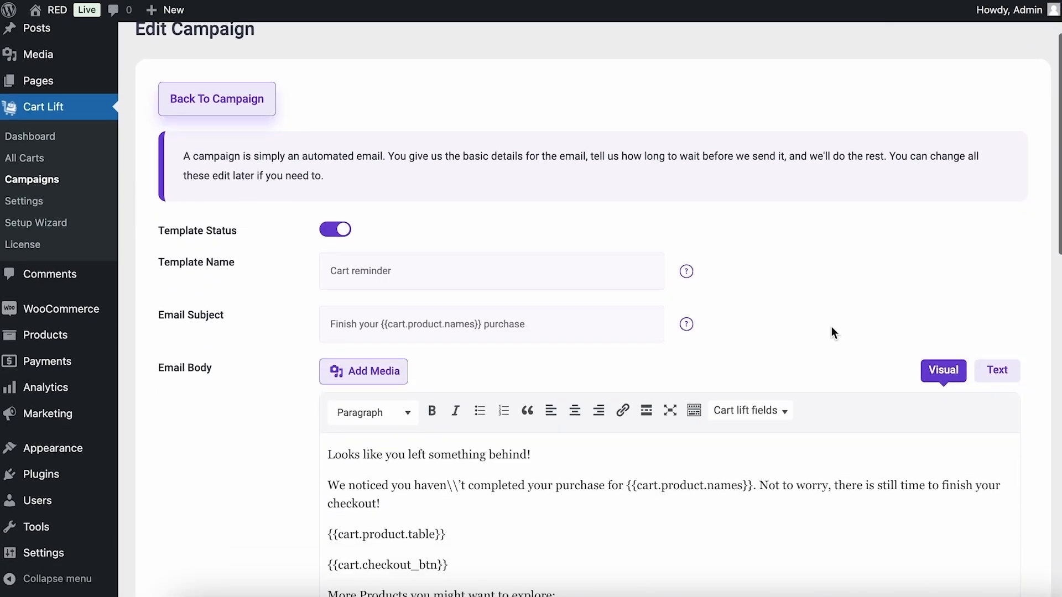
{"action": "scroll", "coordinate": [832, 326], "scroll_direction": "down", "scroll_amount": 3}
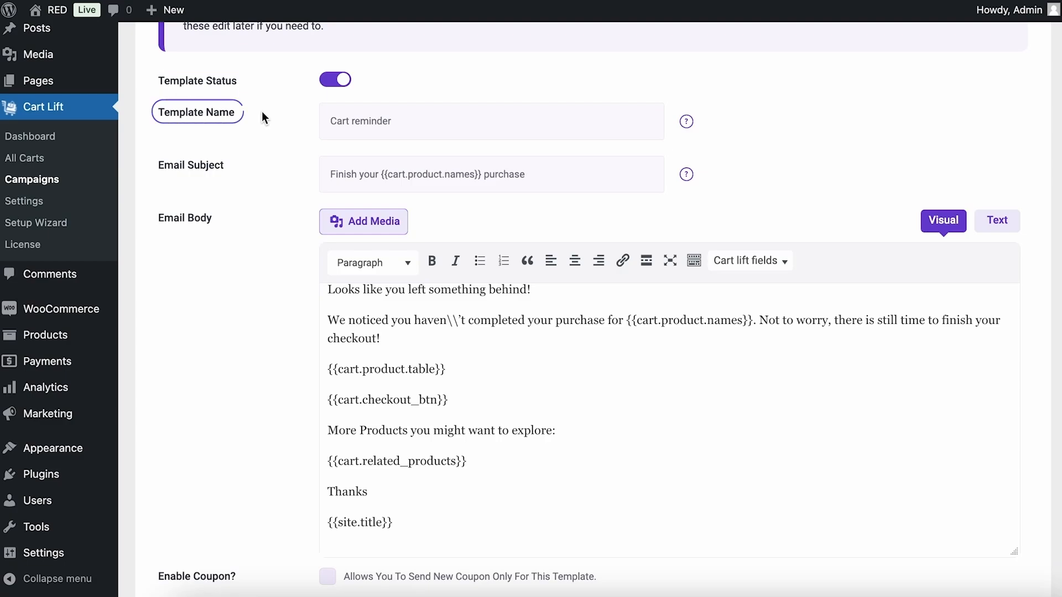
{"action": "scroll", "coordinate": [297, 191], "scroll_direction": "down", "scroll_amount": 5}
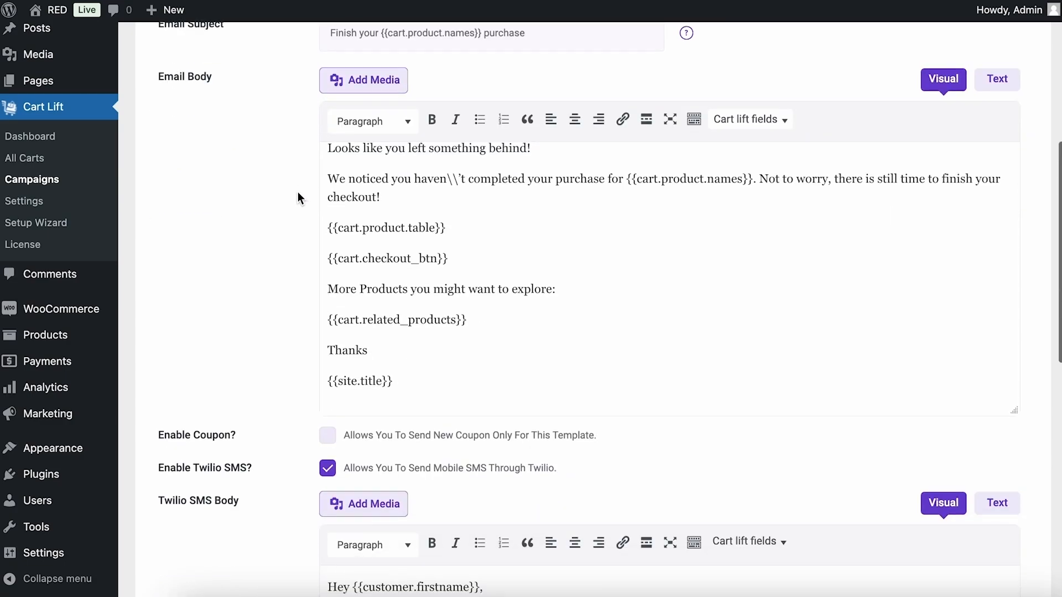
{"action": "scroll", "coordinate": [298, 198], "scroll_direction": "down", "scroll_amount": 2}
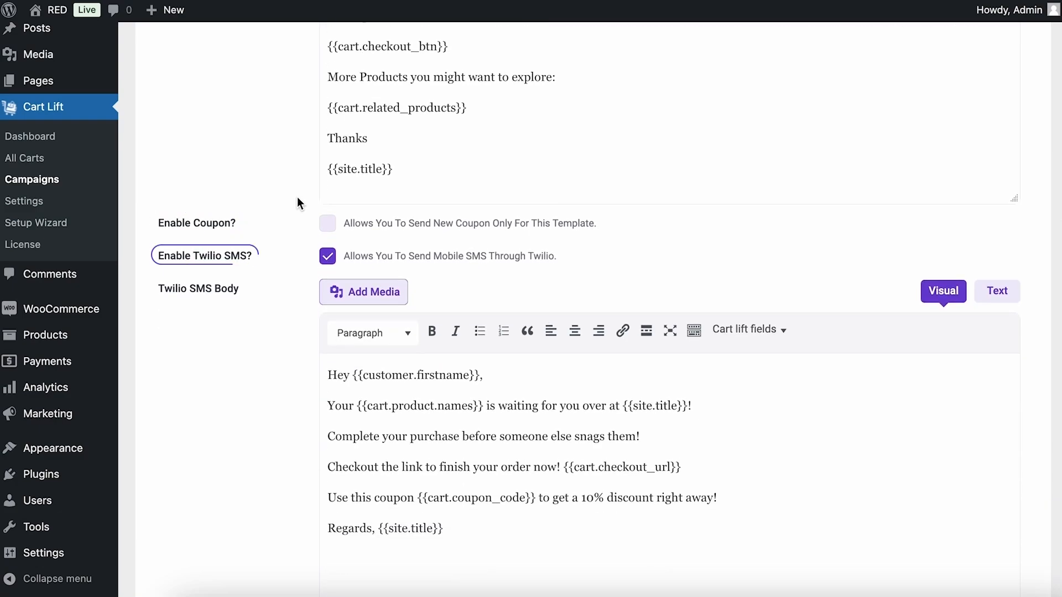
{"action": "scroll", "coordinate": [297, 198], "scroll_direction": "down", "scroll_amount": 8}
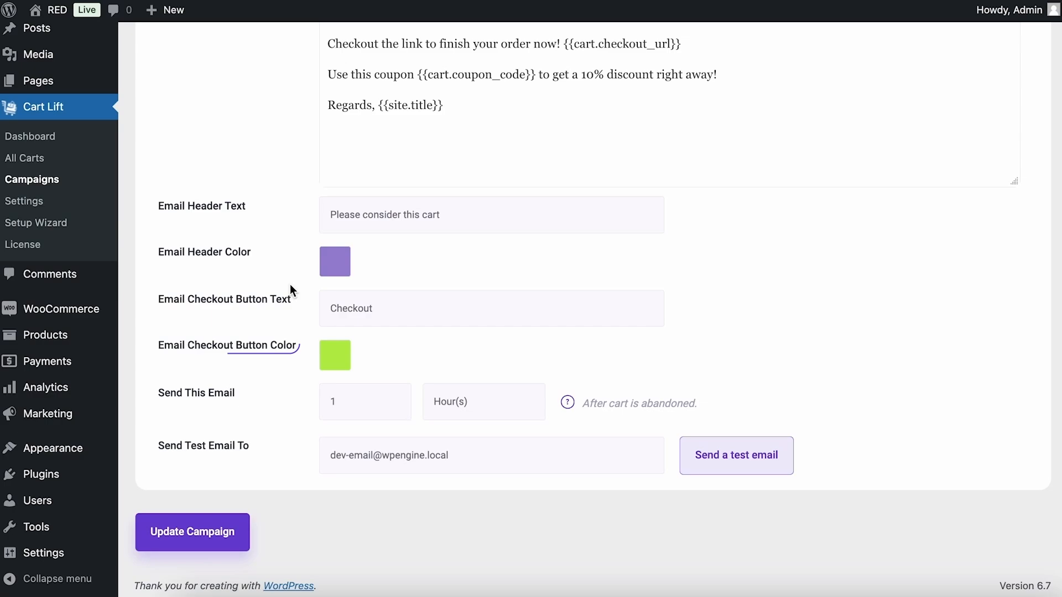
{"action": "scroll", "coordinate": [289, 284], "scroll_direction": "up", "scroll_amount": 1}
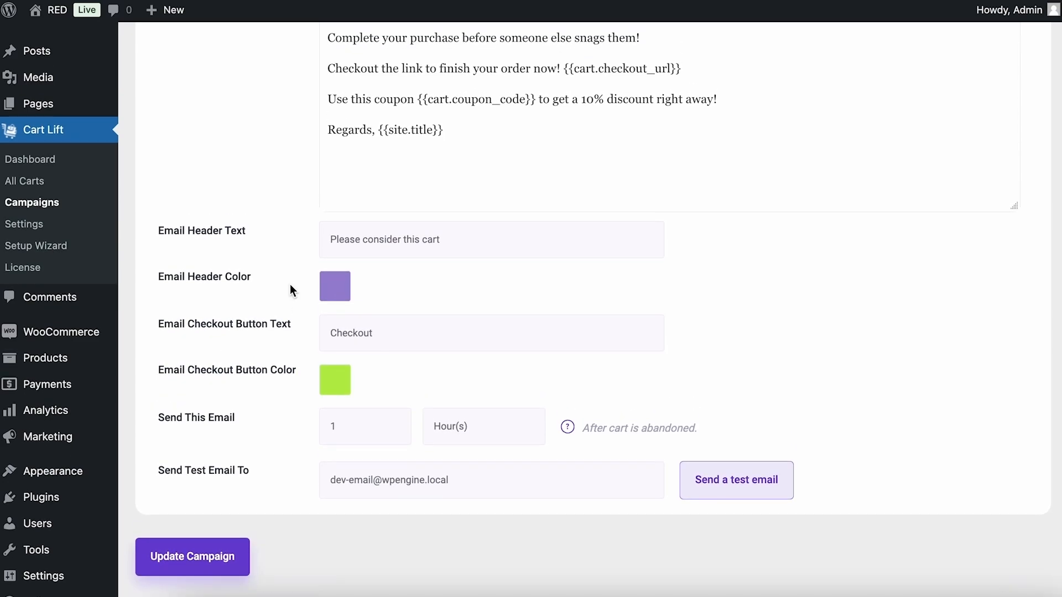
{"action": "scroll", "coordinate": [290, 284], "scroll_direction": "up", "scroll_amount": 10}
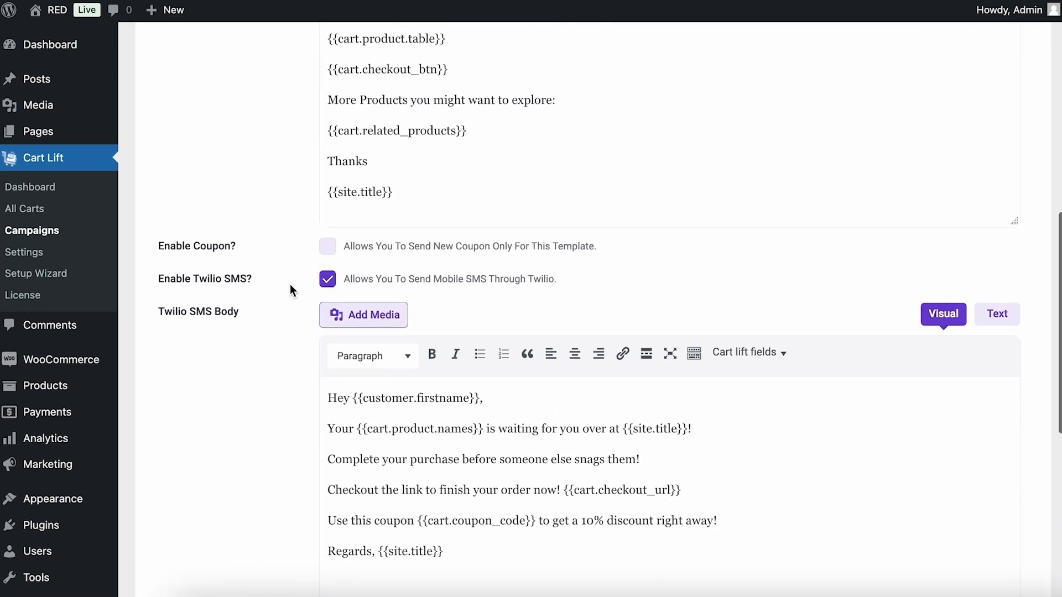
{"action": "scroll", "coordinate": [290, 286], "scroll_direction": "up", "scroll_amount": 5}
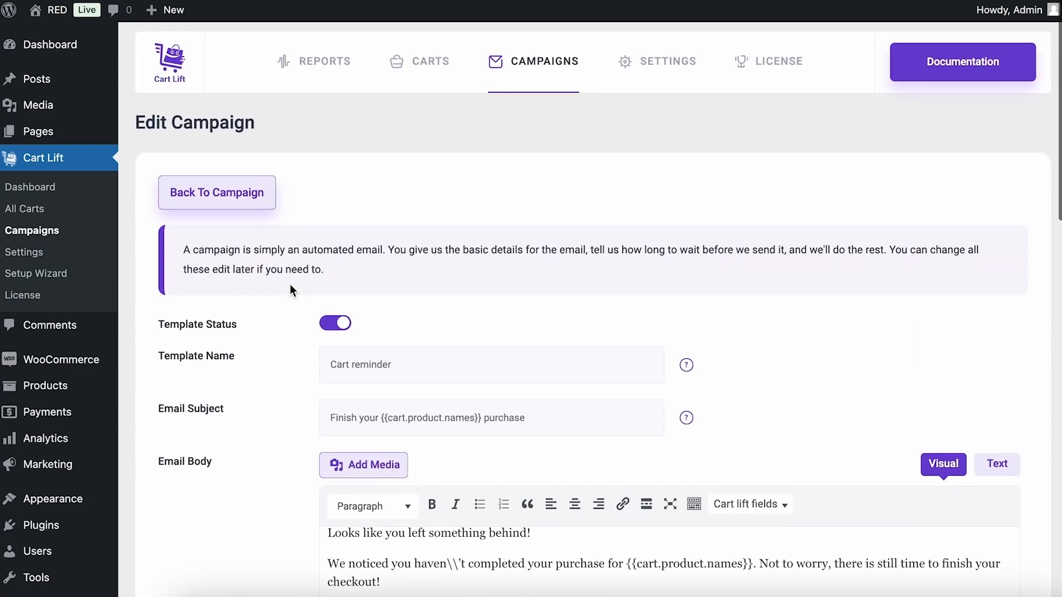
Examine the Cart reminder campaign's template status, template name and email subject
{"action": "scroll", "coordinate": [290, 284], "scroll_direction": "down", "scroll_amount": 1}
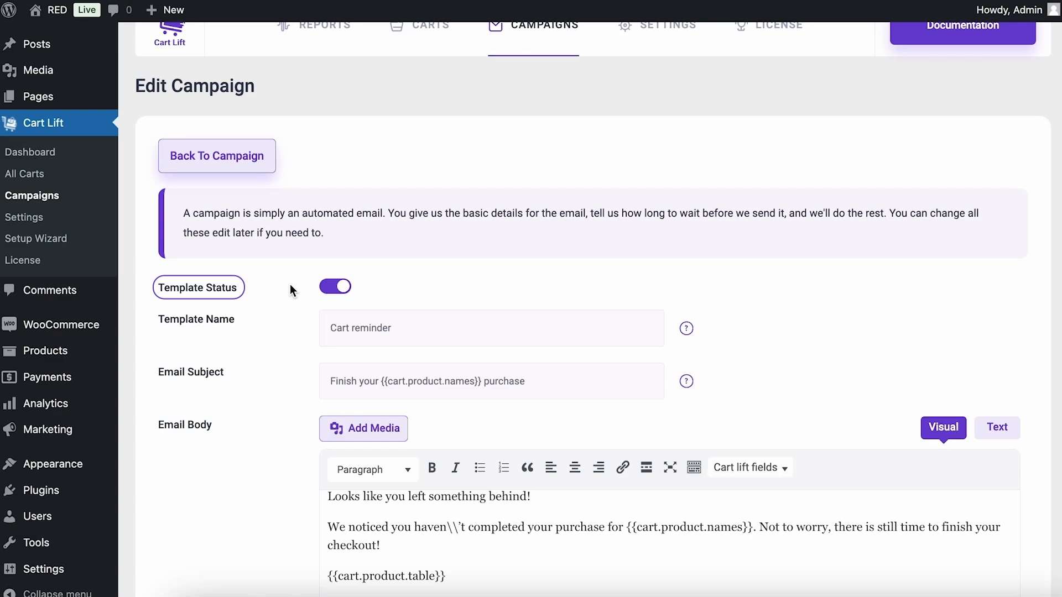
{"action": "left_click", "coordinate": [407, 333]}
{"action": "left_click_drag", "start_coordinate": [407, 333], "coordinate": [317, 327]}
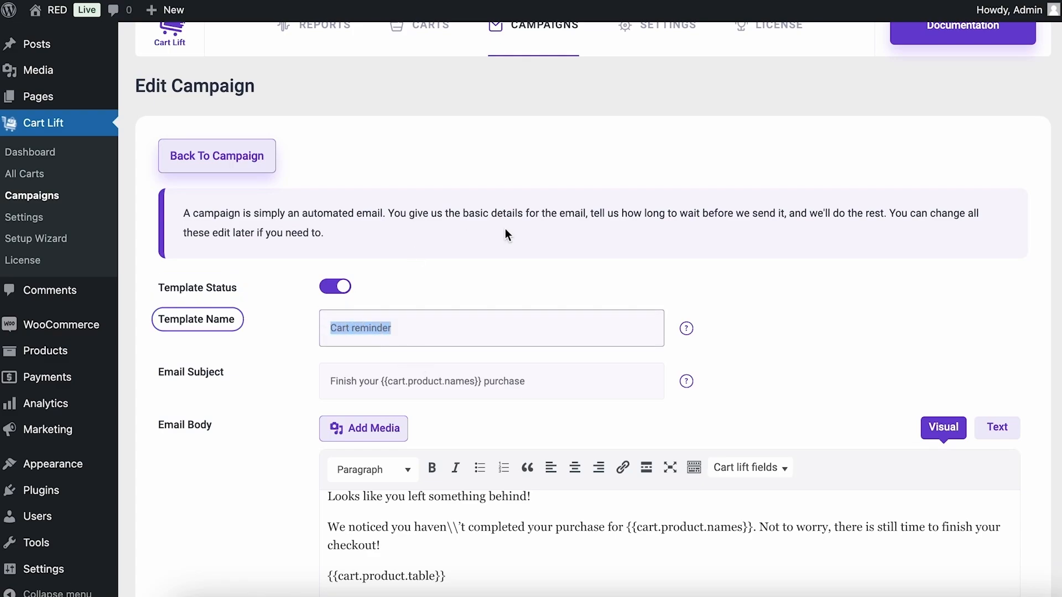
{"action": "scroll", "coordinate": [546, 262], "scroll_direction": "down", "scroll_amount": 3}
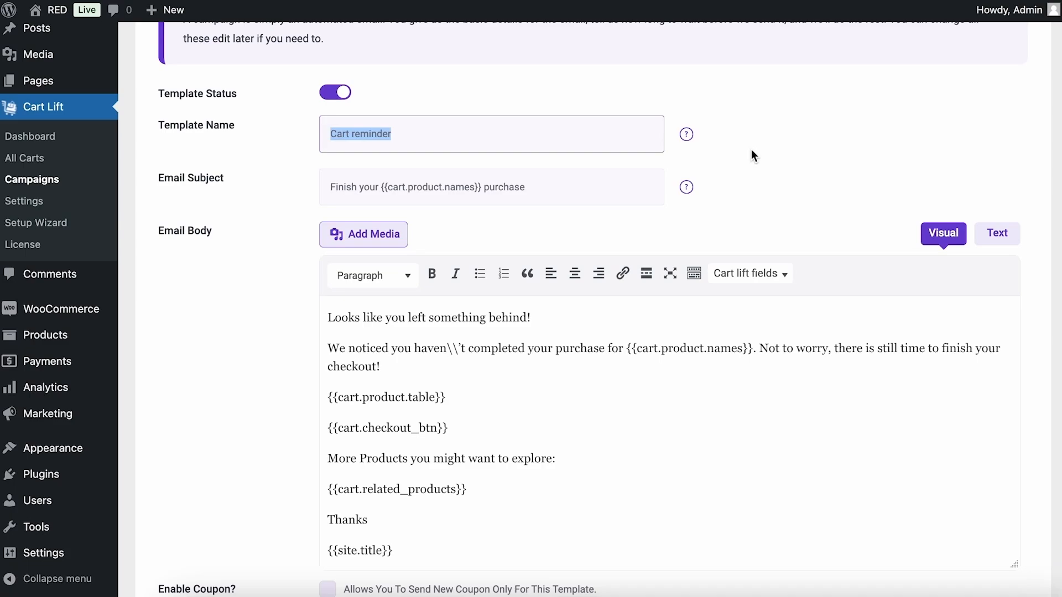
{"action": "left_click", "coordinate": [570, 187]}
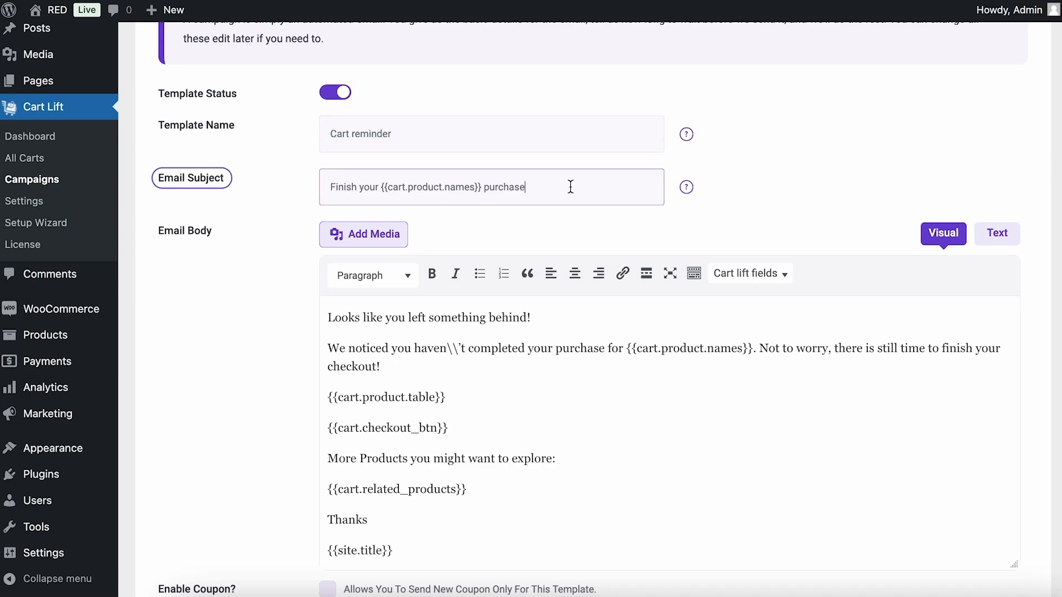
{"action": "scroll", "coordinate": [583, 231], "scroll_direction": "down", "scroll_amount": 1}
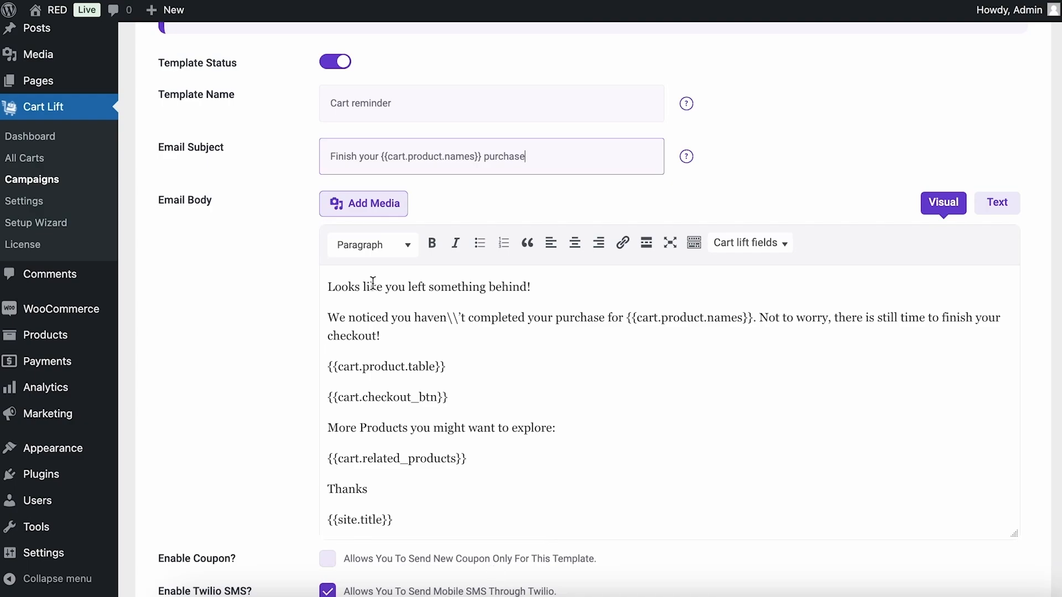
Review the campaign's email body and the Cart Lift fields that can be inserted into it
{"action": "scroll", "coordinate": [373, 283], "scroll_direction": "down", "scroll_amount": 5}
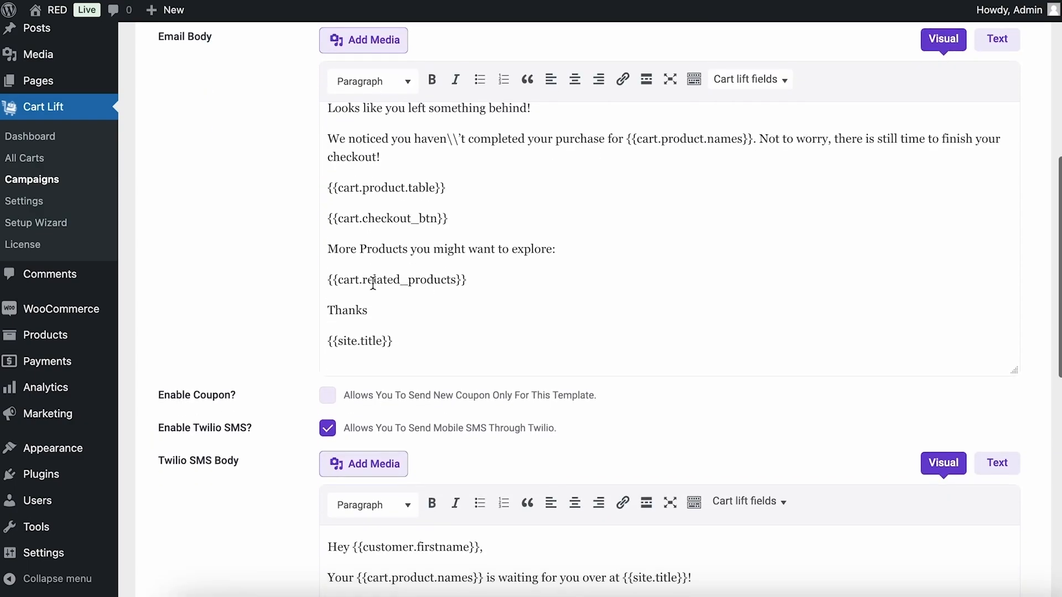
{"action": "scroll", "coordinate": [372, 283], "scroll_direction": "up", "scroll_amount": 2}
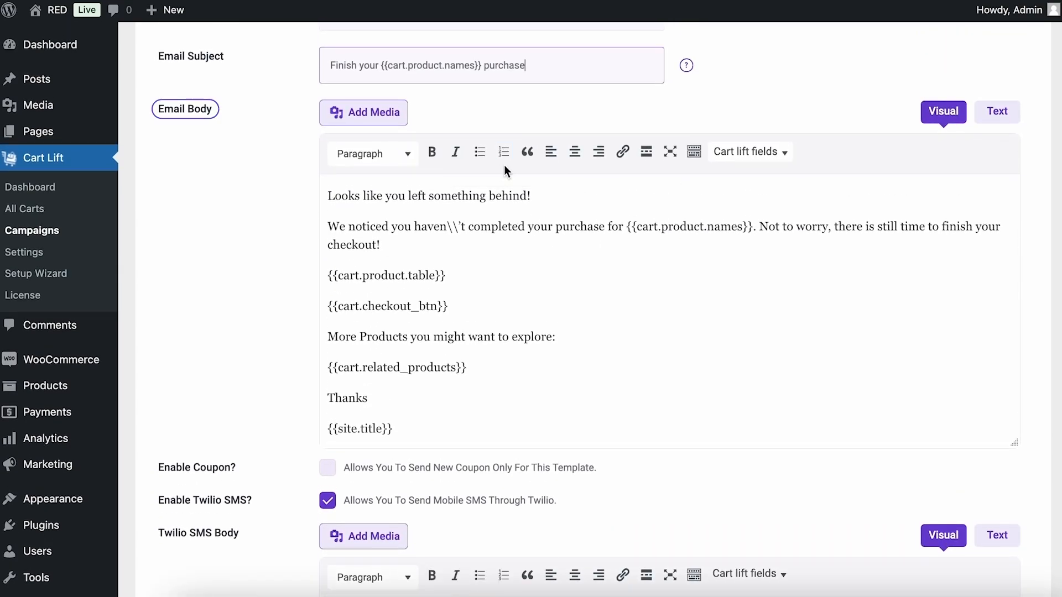
{"action": "left_click", "coordinate": [780, 151]}
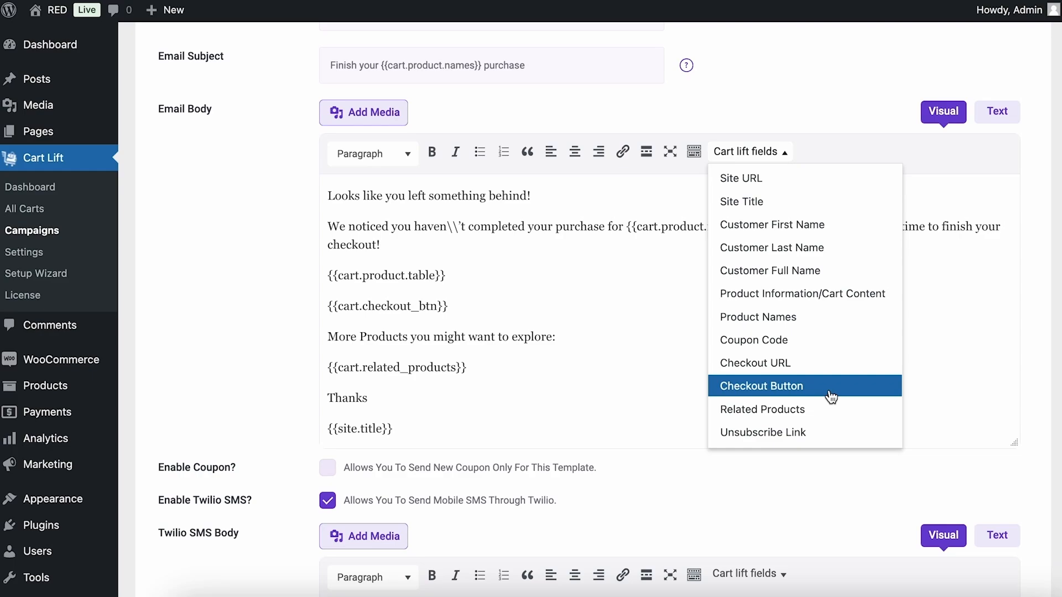
{"action": "left_click", "coordinate": [848, 423]}
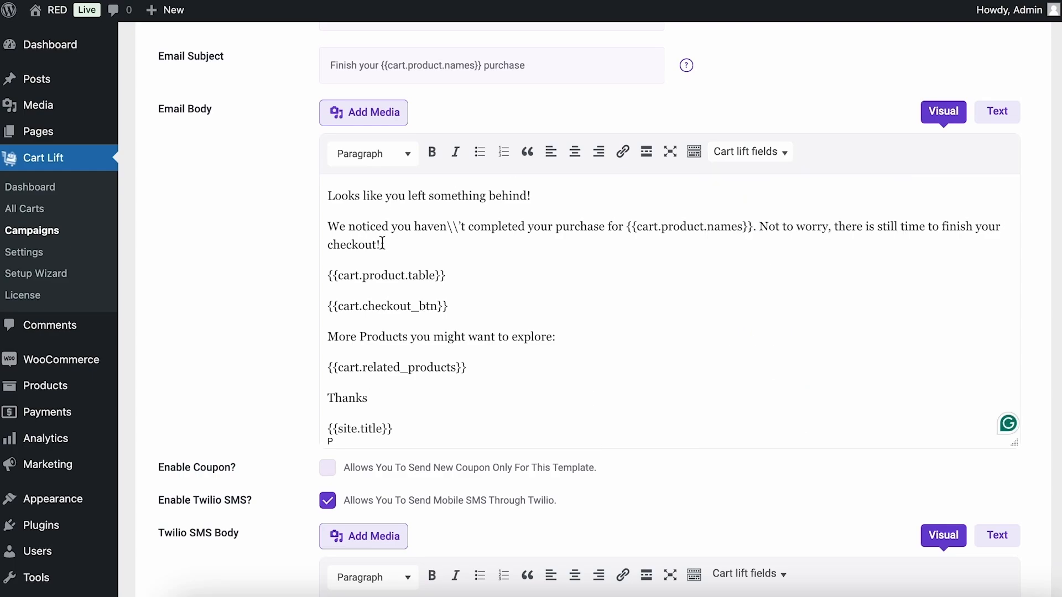
{"action": "scroll", "coordinate": [685, 257], "scroll_direction": "down", "scroll_amount": 1}
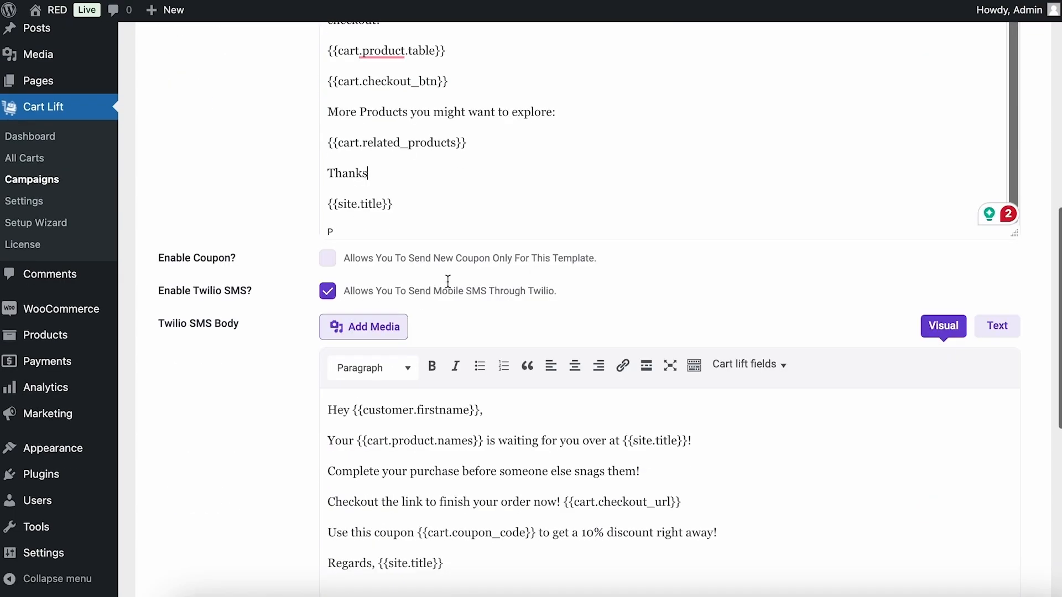
Review the coupon and Twilio SMS options and the Cart Lift fields available for the SMS body
{"action": "scroll", "coordinate": [447, 282], "scroll_direction": "down", "scroll_amount": 5}
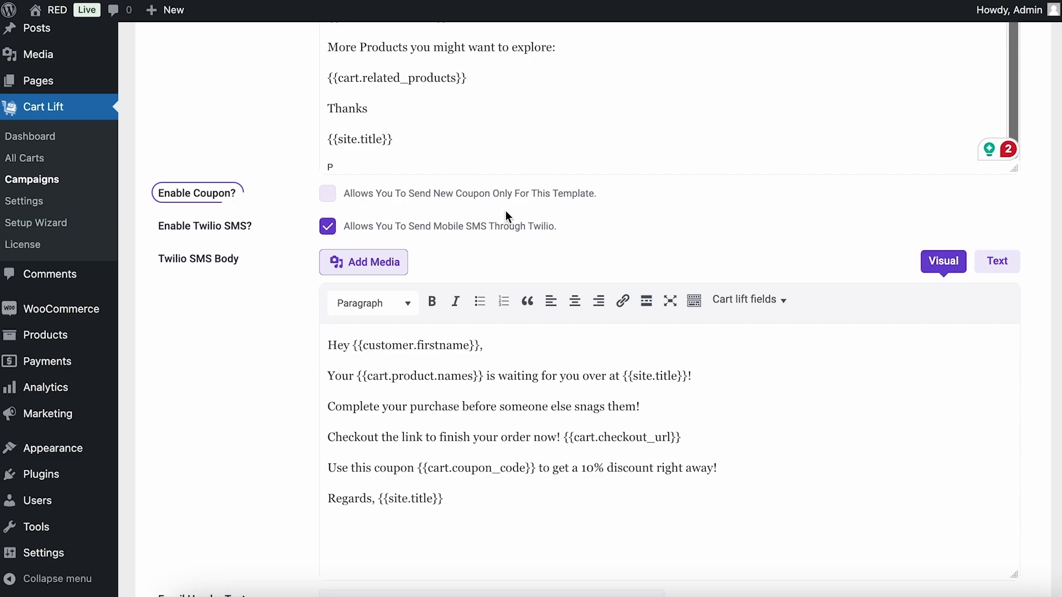
{"action": "scroll", "coordinate": [507, 216], "scroll_direction": "down", "scroll_amount": 1}
{"action": "scroll", "coordinate": [505, 216], "scroll_direction": "down", "scroll_amount": 1}
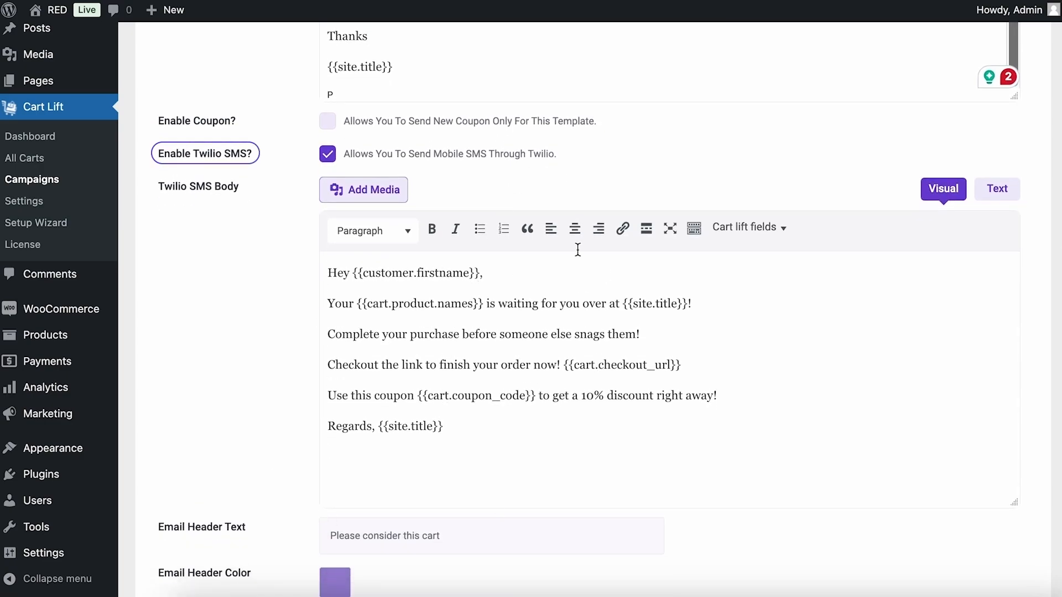
{"action": "left_click", "coordinate": [765, 239]}
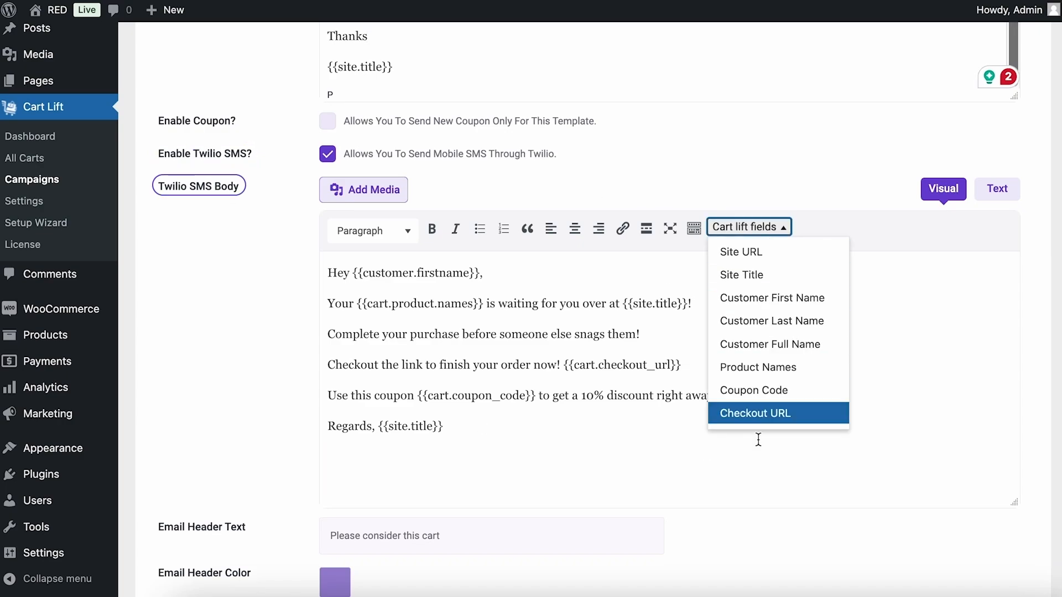
{"action": "left_click", "coordinate": [505, 412]}
{"action": "scroll", "coordinate": [505, 412], "scroll_direction": "down", "scroll_amount": 1}
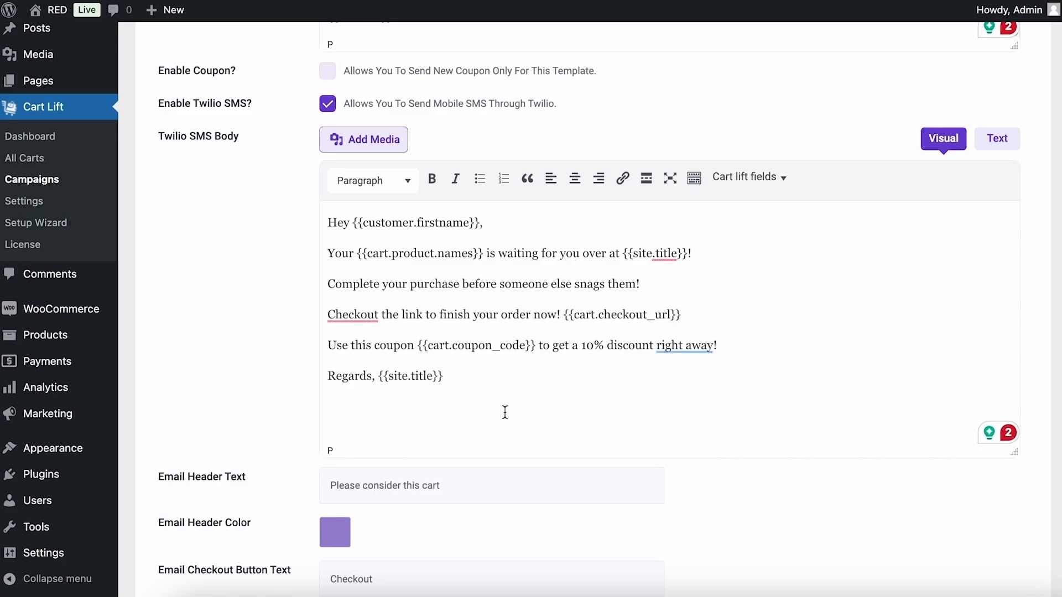
Check the email header, checkout button and send timing options, and update the Cart reminder campaign
{"action": "scroll", "coordinate": [505, 428], "scroll_direction": "down", "scroll_amount": 3}
{"action": "scroll", "coordinate": [505, 428], "scroll_direction": "down", "scroll_amount": 2}
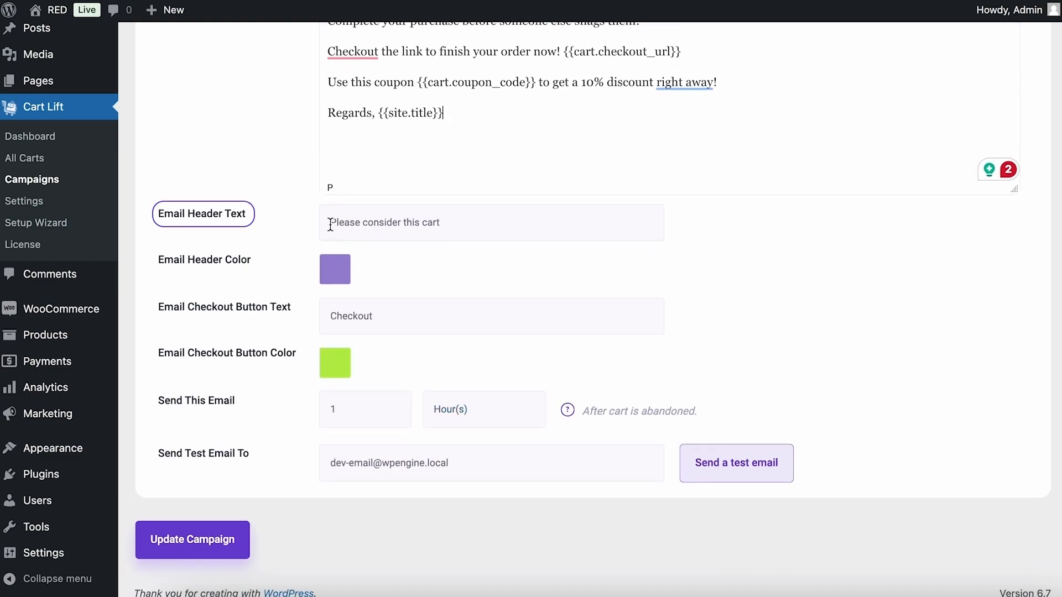
{"action": "left_click_drag", "start_coordinate": [329, 222], "coordinate": [517, 225]}
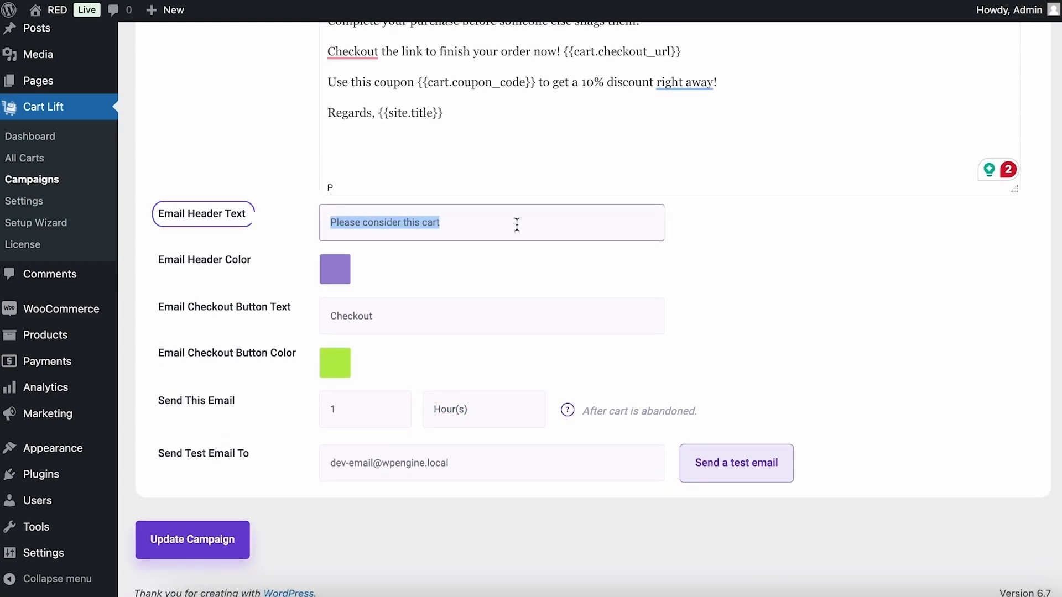
{"action": "left_click", "coordinate": [354, 273]}
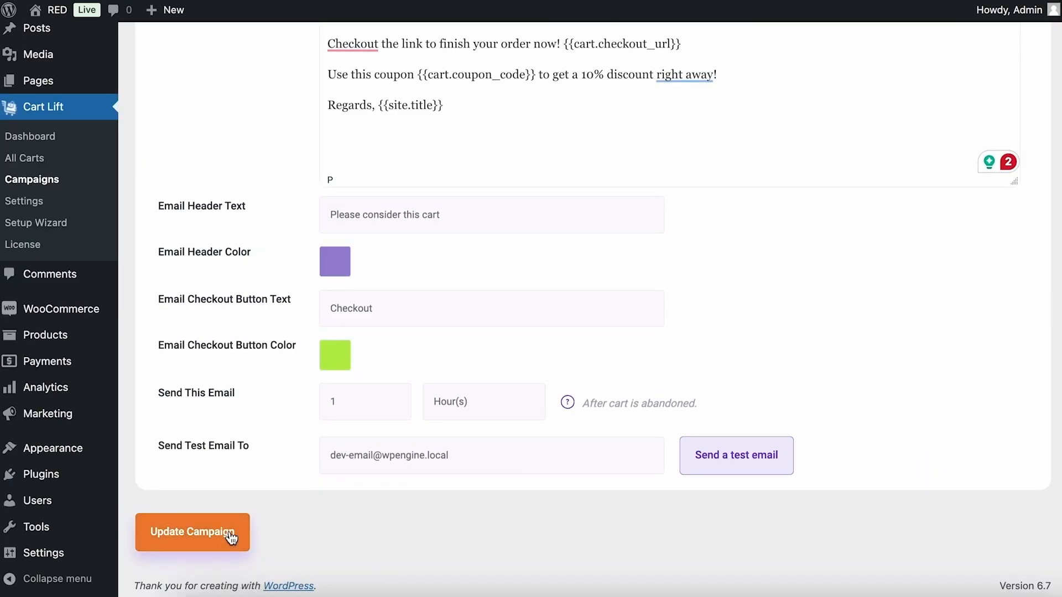
{"action": "left_click", "coordinate": [227, 532]}
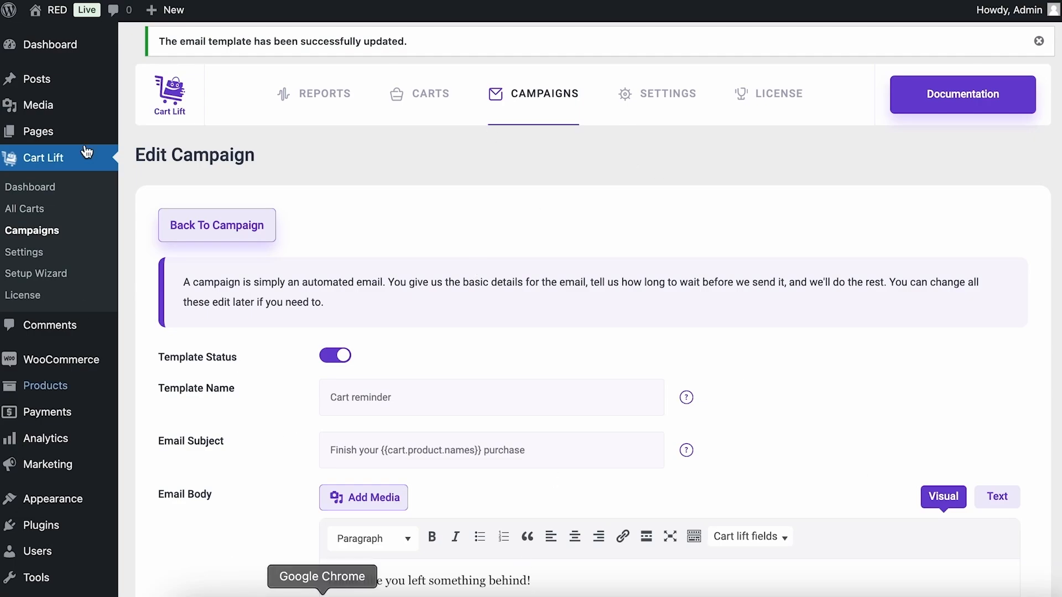
View the campaigns list and the real-time list of all carts with its customer email search
{"action": "left_click", "coordinate": [519, 93]}
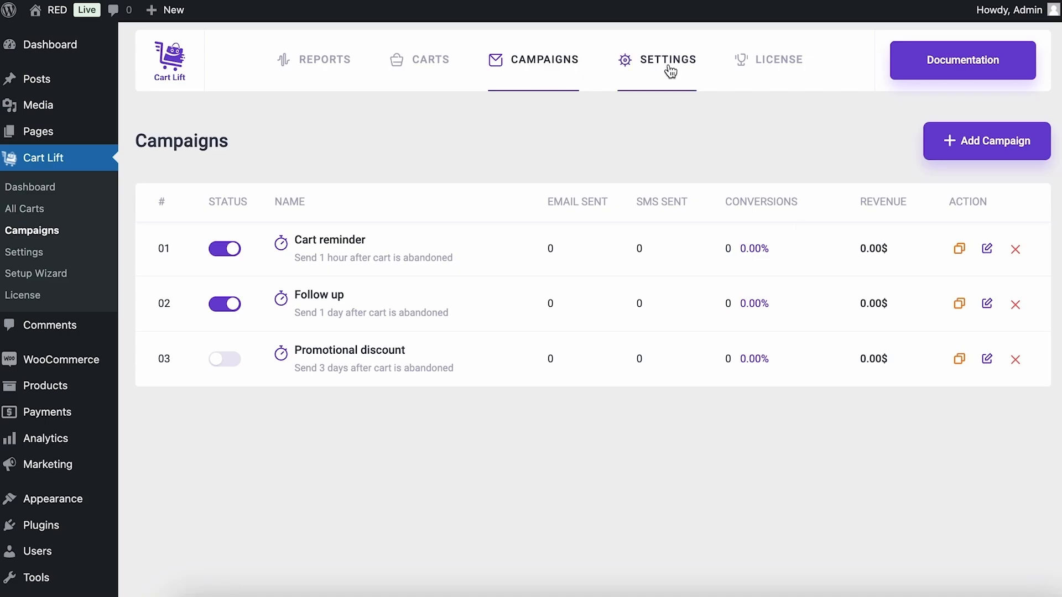
{"action": "left_click", "coordinate": [437, 71]}
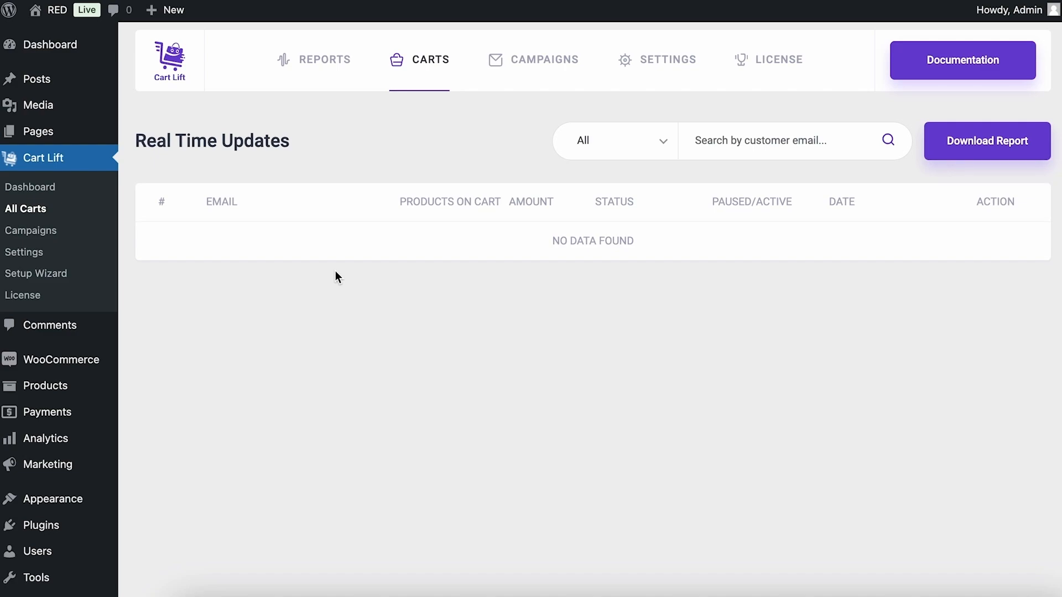
{"action": "left_click", "coordinate": [729, 142]}
{"action": "left_click", "coordinate": [542, 61]}
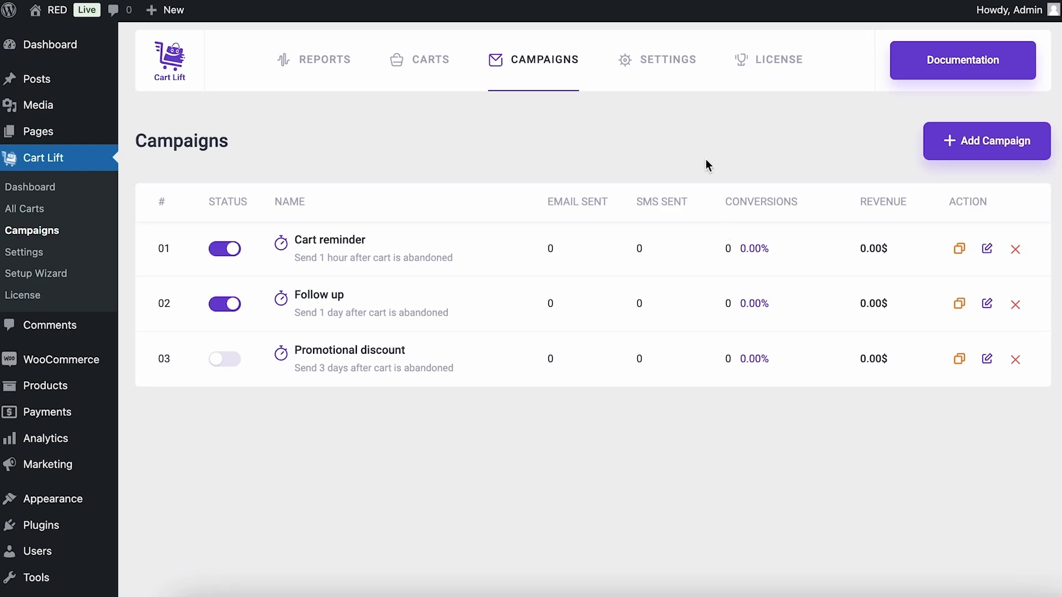
Go to the Cart Lift general settings and enable abandoned cart tracking
{"action": "left_click", "coordinate": [670, 62]}
{"action": "scroll", "coordinate": [667, 216], "scroll_direction": "down", "scroll_amount": 10}
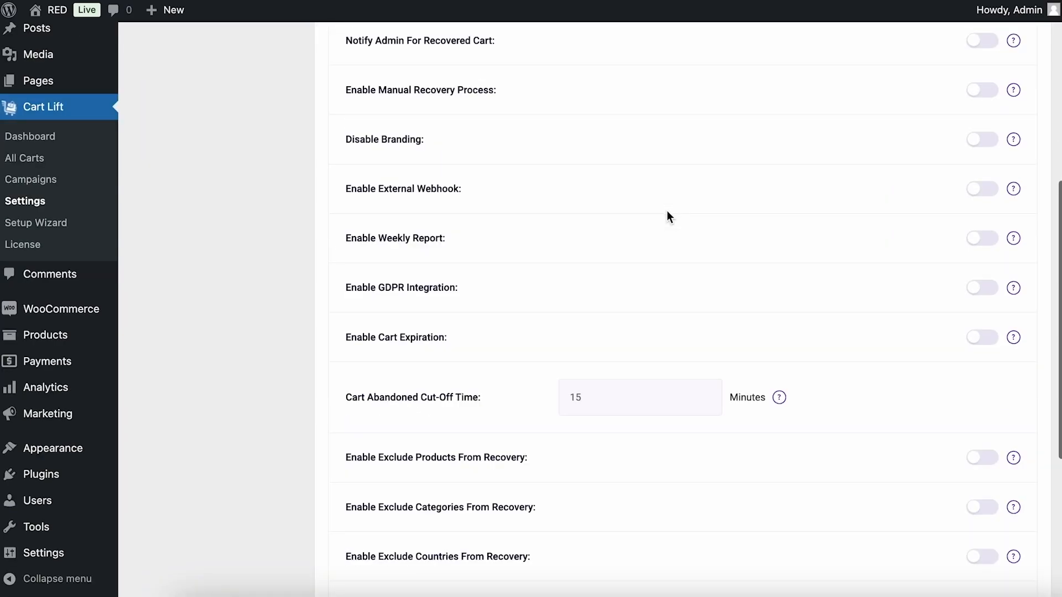
{"action": "scroll", "coordinate": [667, 216], "scroll_direction": "up", "scroll_amount": 10}
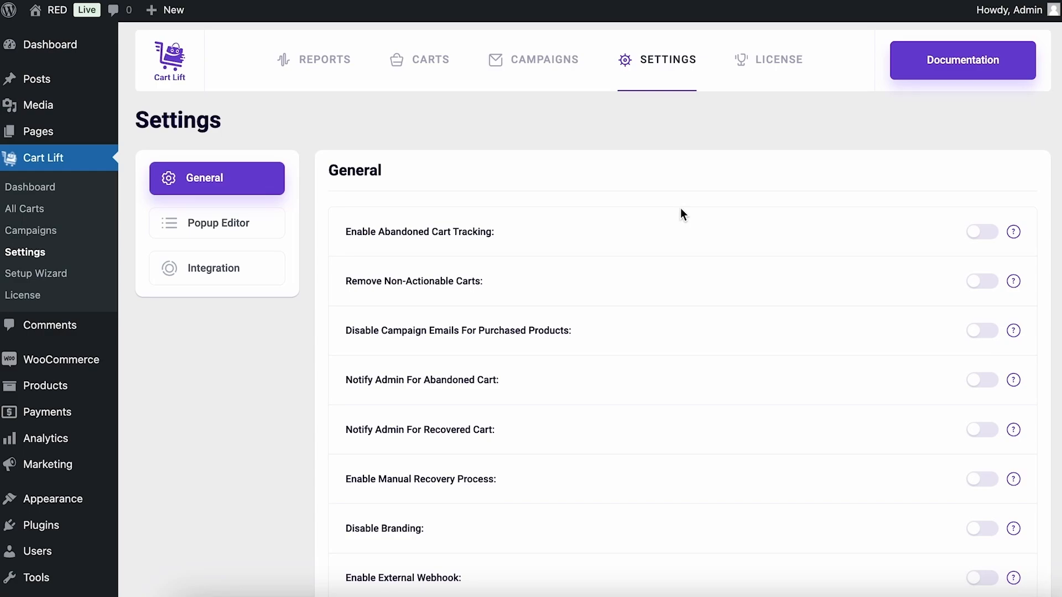
{"action": "scroll", "coordinate": [818, 176], "scroll_direction": "down", "scroll_amount": 1}
{"action": "mouse_move", "coordinate": [1019, 190]}
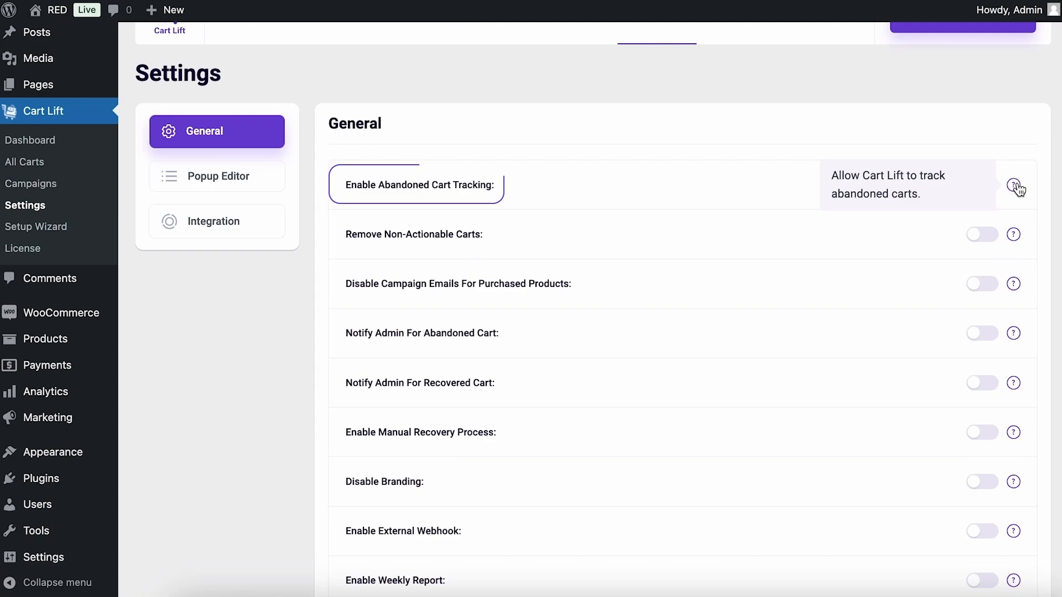
{"action": "left_click", "coordinate": [978, 186]}
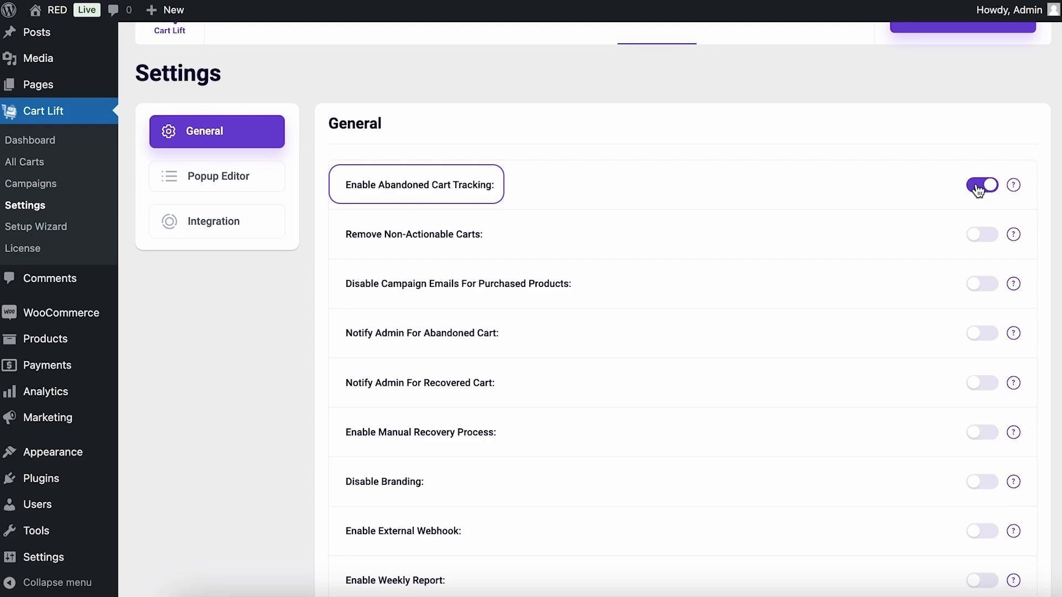
Enable removal of non-actionable carts and disable campaign emails for purchased products
{"action": "scroll", "coordinate": [978, 190], "scroll_direction": "down", "scroll_amount": 2}
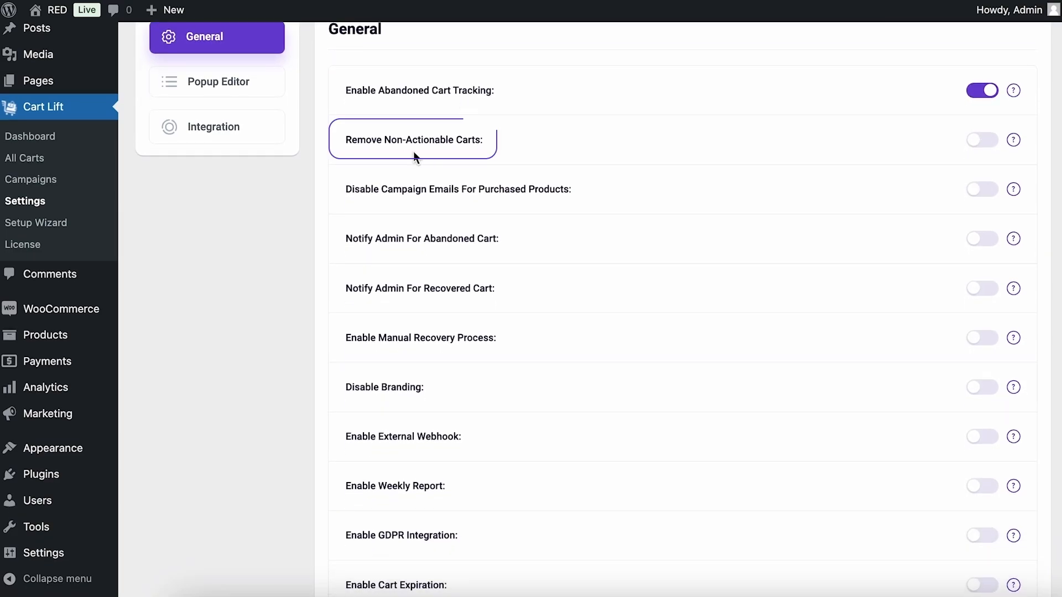
{"action": "left_click", "coordinate": [981, 140]}
{"action": "mouse_move", "coordinate": [1014, 151]}
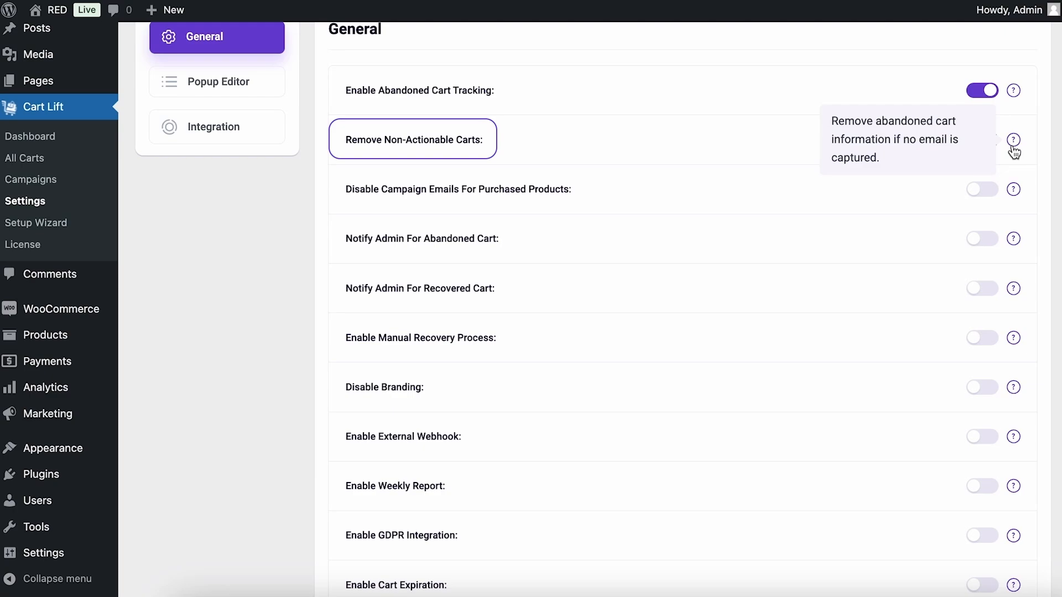
{"action": "scroll", "coordinate": [569, 205], "scroll_direction": "down", "scroll_amount": 2}
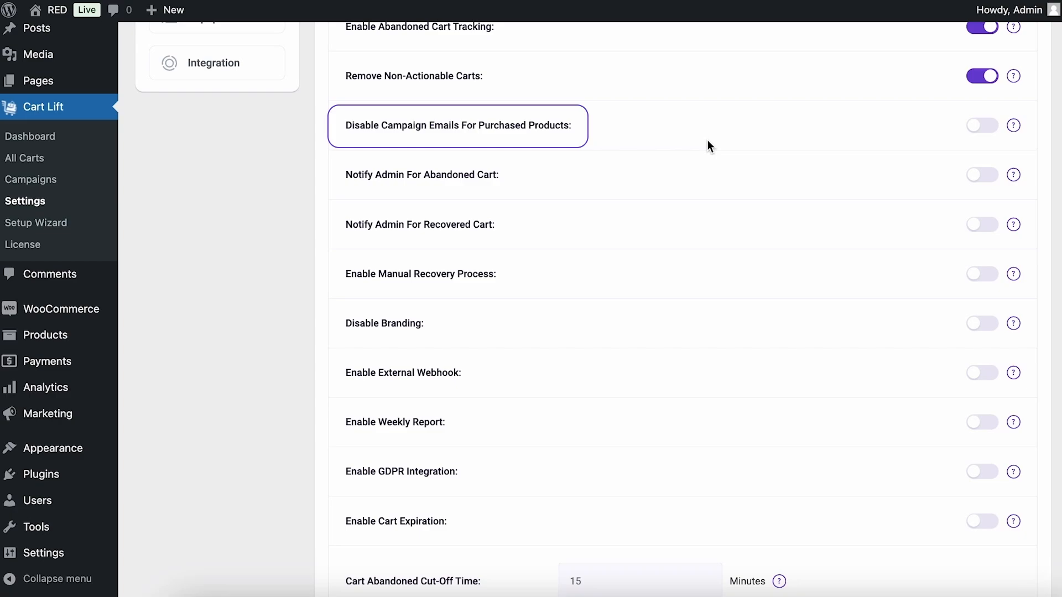
{"action": "left_click", "coordinate": [984, 130]}
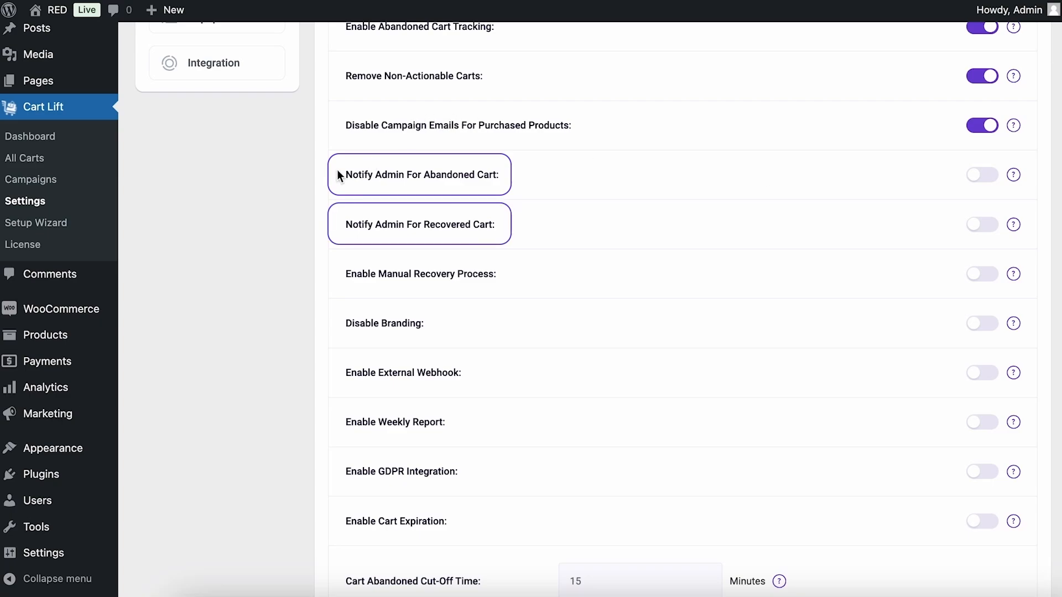
Enable the manual recovery process and turn on Disable Branding, leaving the admin notifications off
{"action": "left_click_drag", "start_coordinate": [344, 173], "coordinate": [501, 239]}
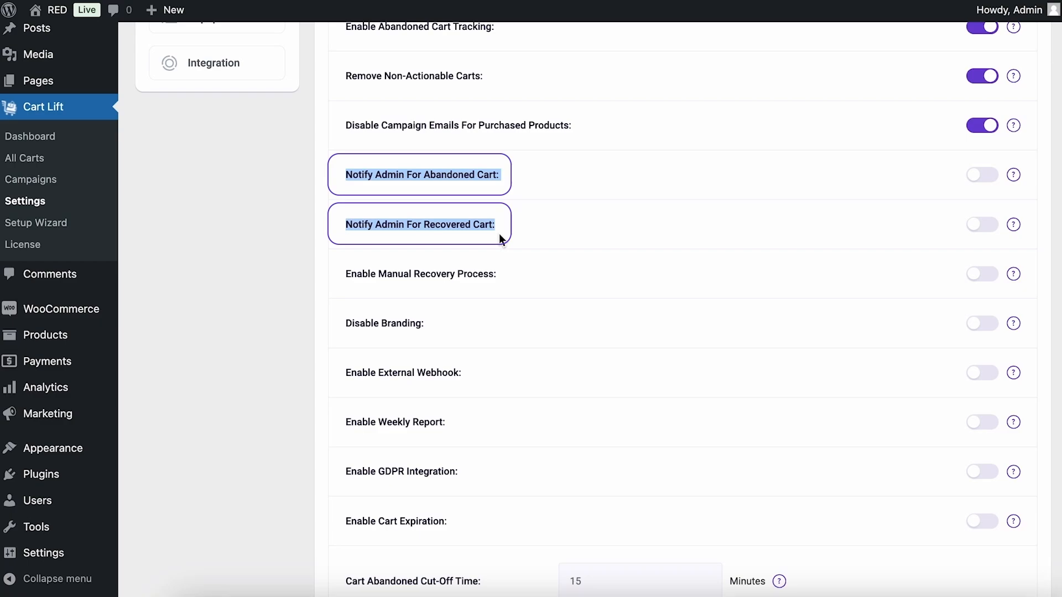
{"action": "left_click", "coordinate": [576, 230]}
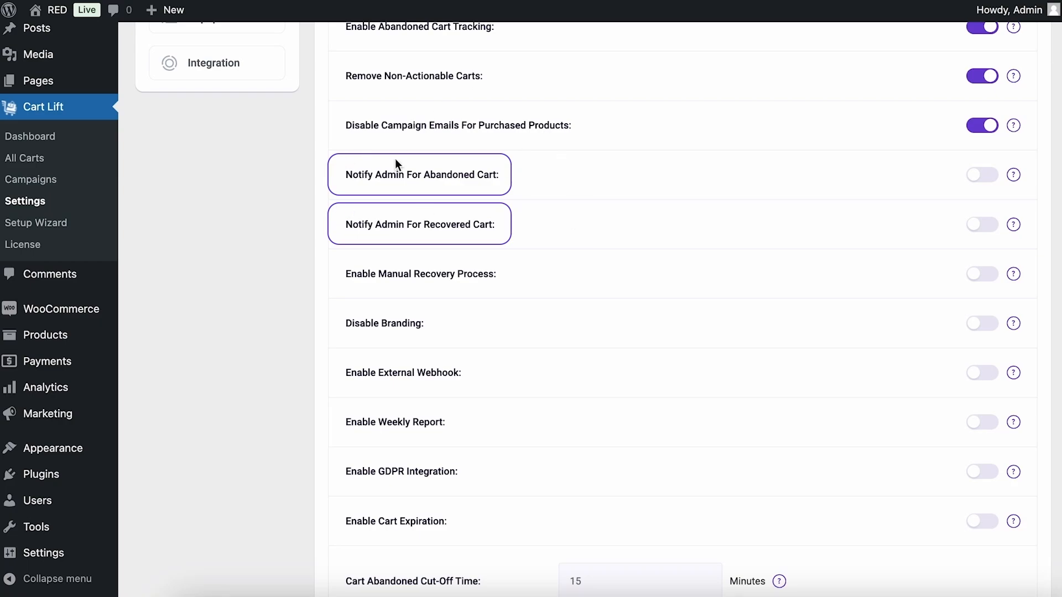
{"action": "scroll", "coordinate": [508, 206], "scroll_direction": "down", "scroll_amount": 1}
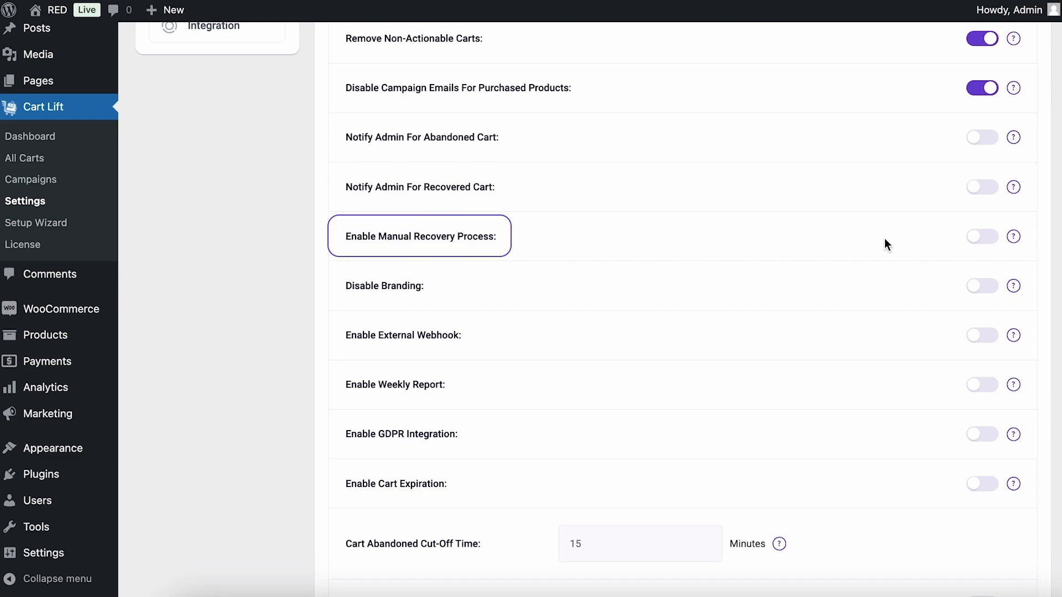
{"action": "mouse_move", "coordinate": [1014, 241]}
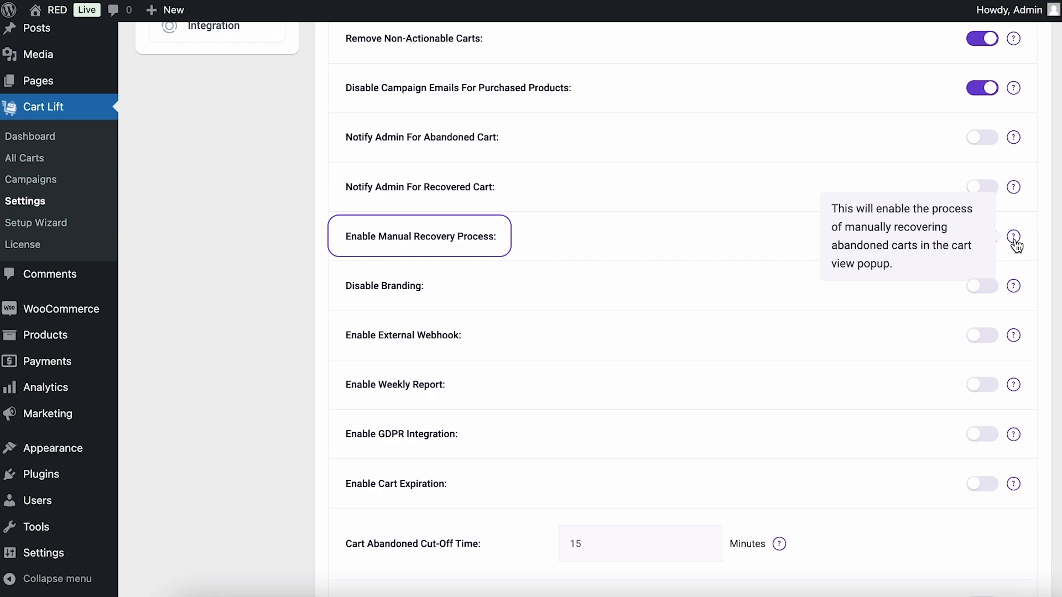
{"action": "left_click", "coordinate": [982, 237]}
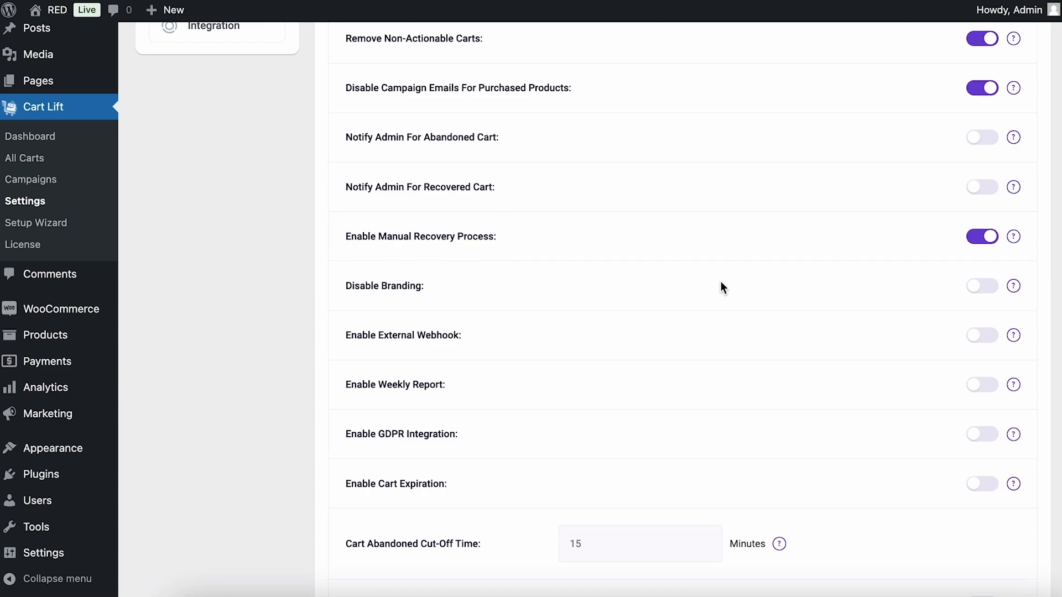
{"action": "scroll", "coordinate": [721, 283], "scroll_direction": "down", "scroll_amount": 1}
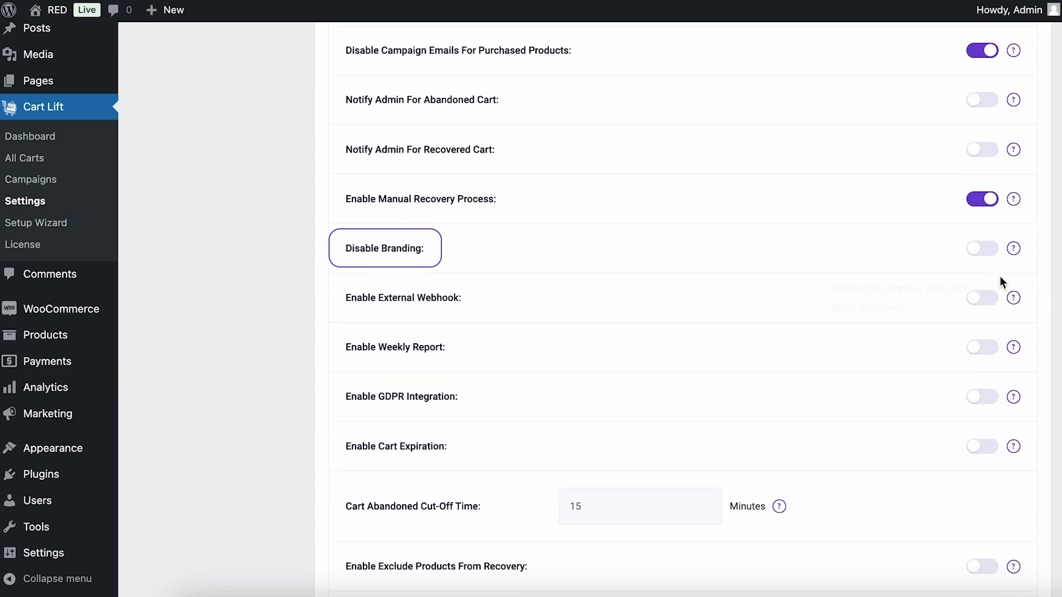
{"action": "left_click", "coordinate": [987, 249]}
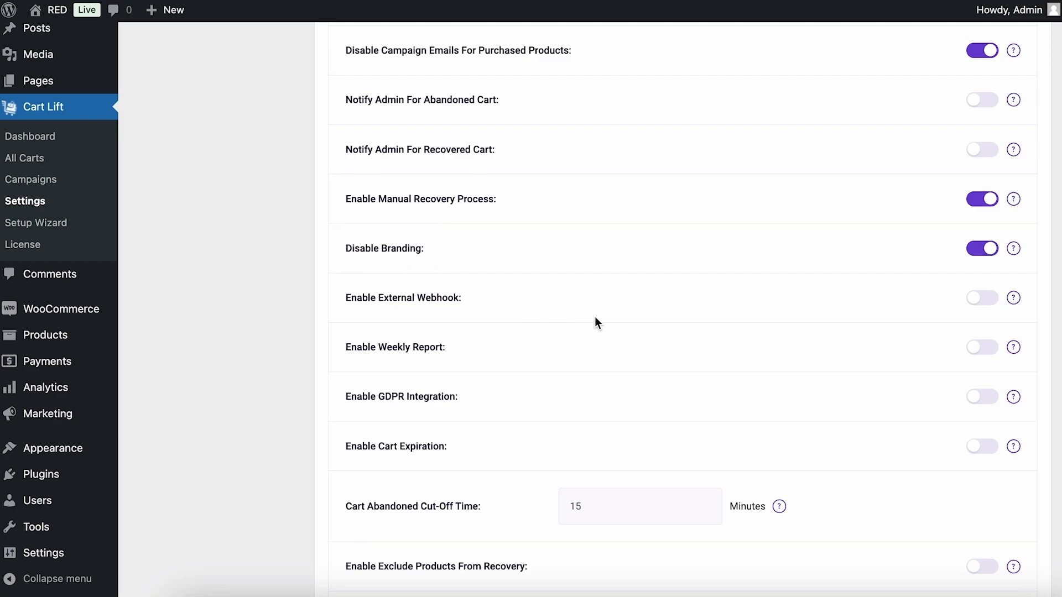
Enable the weekly report and the GDPR integration in the general settings
{"action": "scroll", "coordinate": [596, 319], "scroll_direction": "down", "scroll_amount": 3}
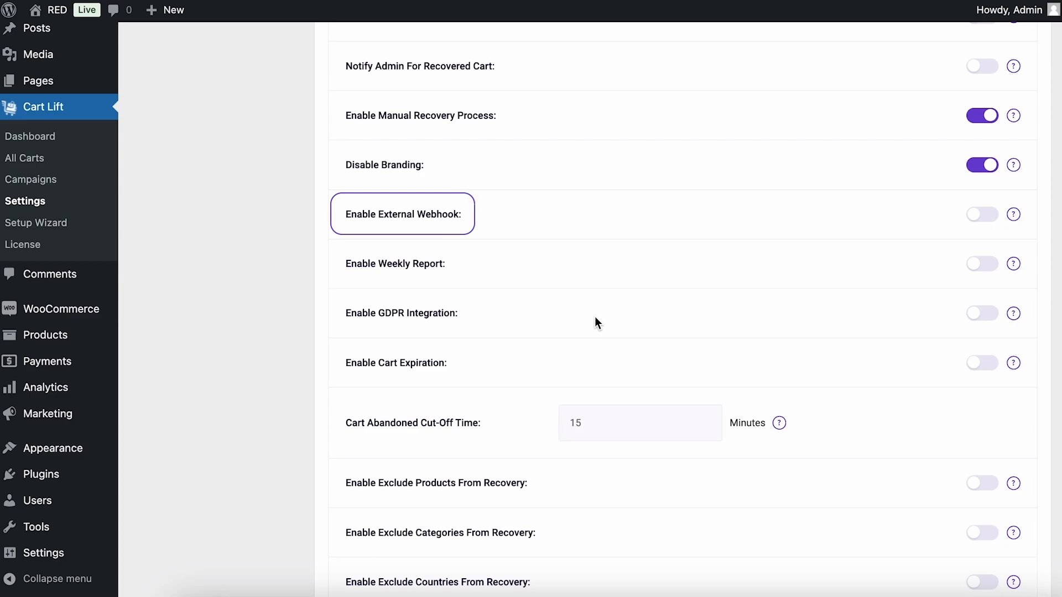
{"action": "left_click", "coordinate": [993, 261]}
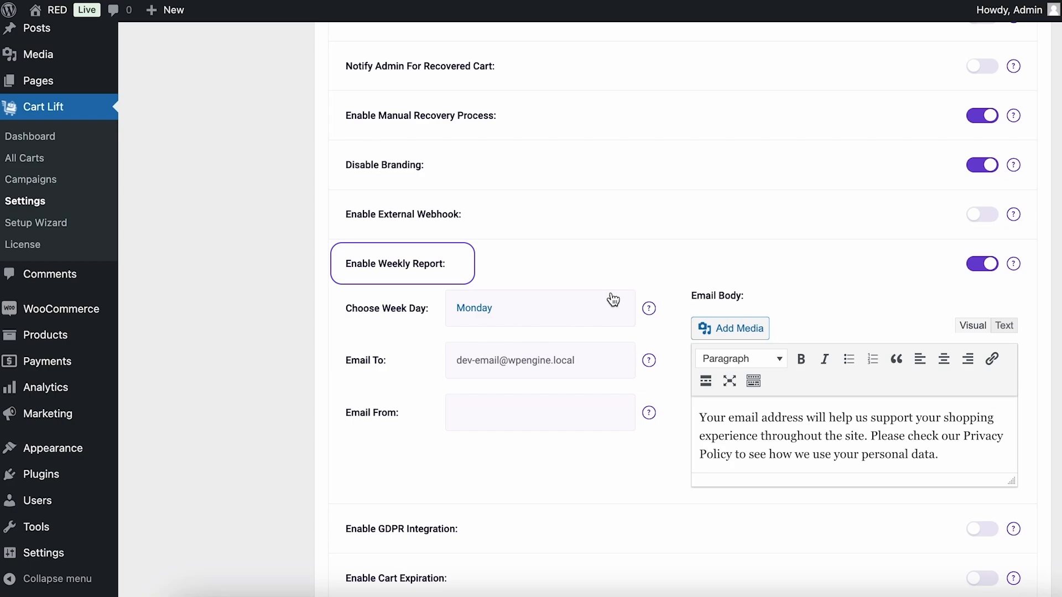
{"action": "scroll", "coordinate": [612, 299], "scroll_direction": "down", "scroll_amount": 3}
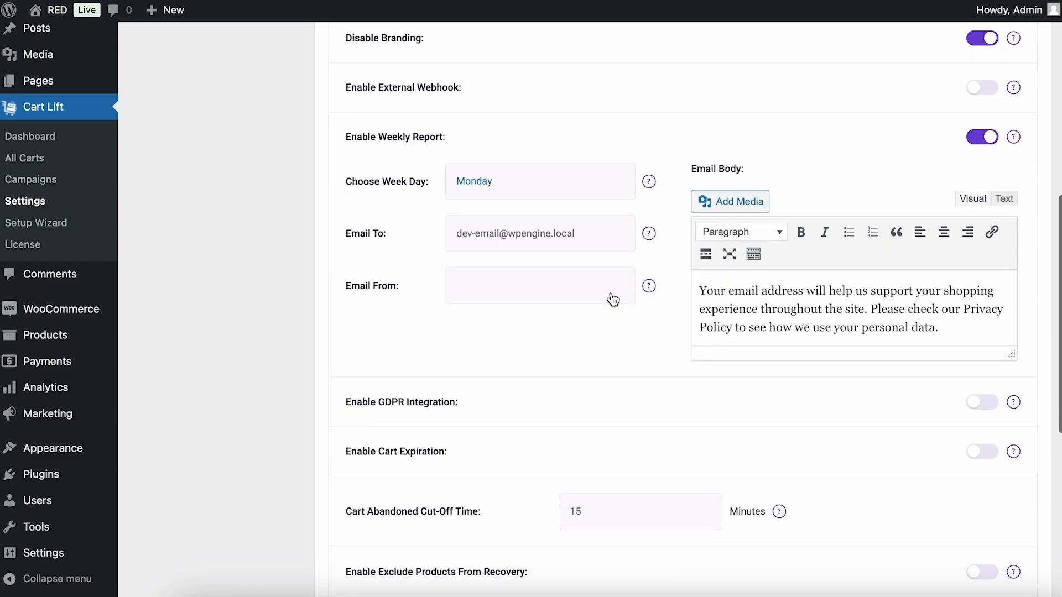
{"action": "left_click", "coordinate": [575, 261]}
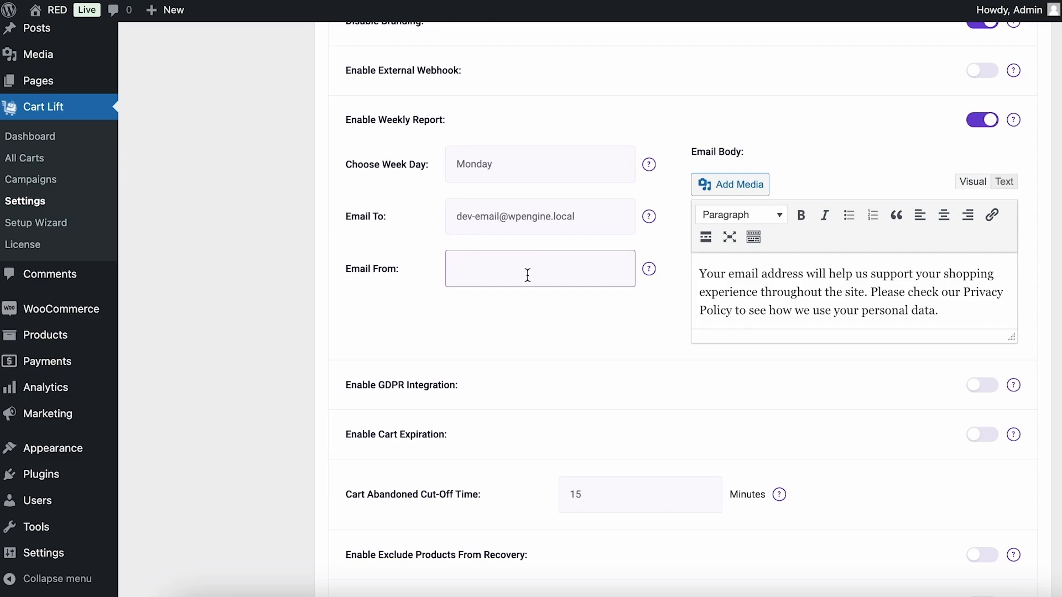
{"action": "scroll", "coordinate": [525, 275], "scroll_direction": "down", "scroll_amount": 2}
{"action": "left_click", "coordinate": [972, 305]}
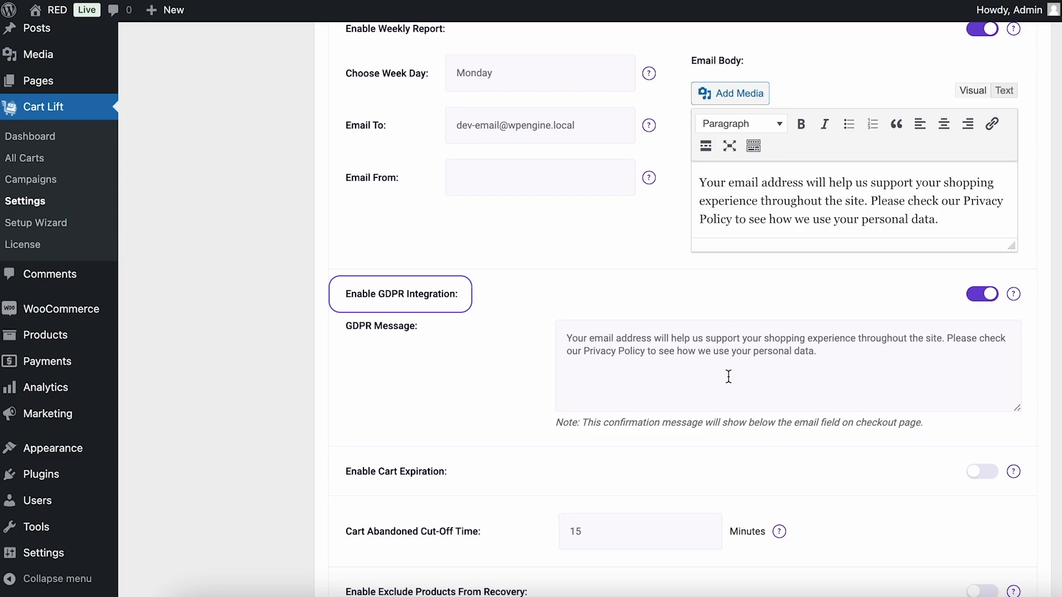
Enable cart expiration and check its expiration time and status options
{"action": "scroll", "coordinate": [728, 376], "scroll_direction": "down", "scroll_amount": 3}
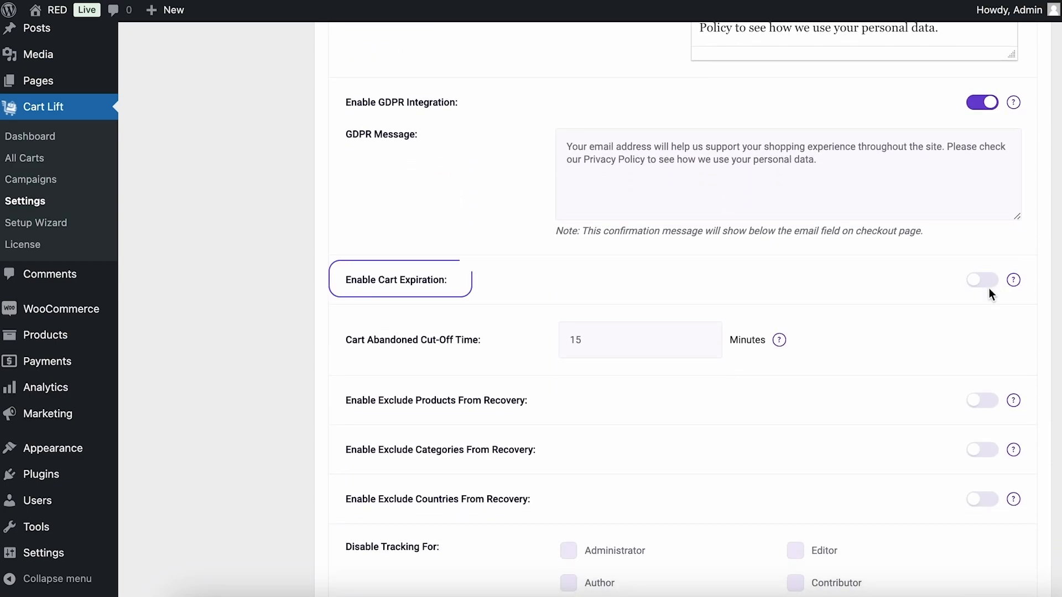
{"action": "left_click", "coordinate": [986, 283]}
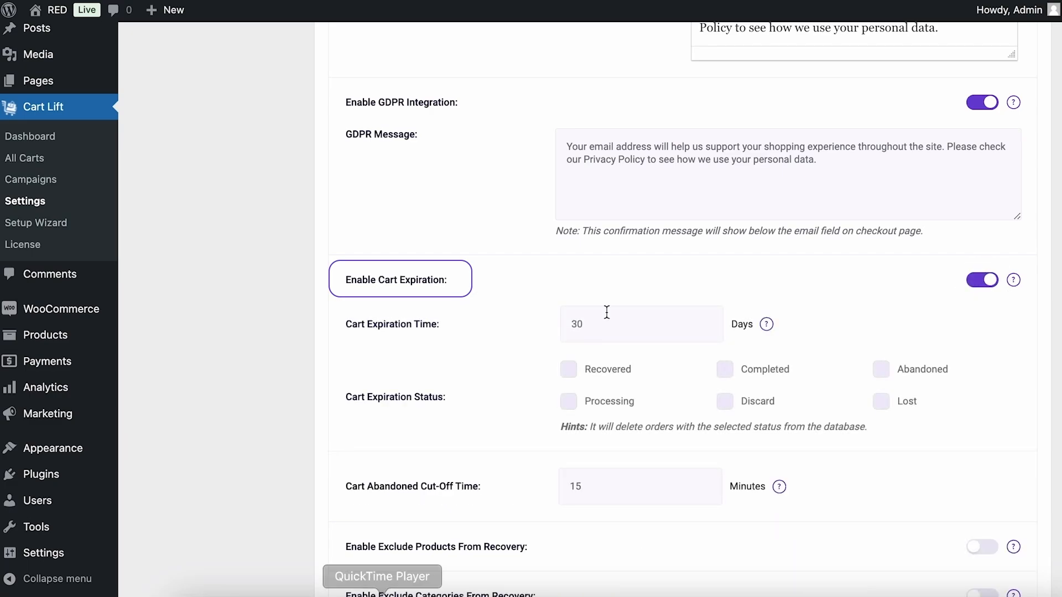
{"action": "left_click", "coordinate": [624, 323]}
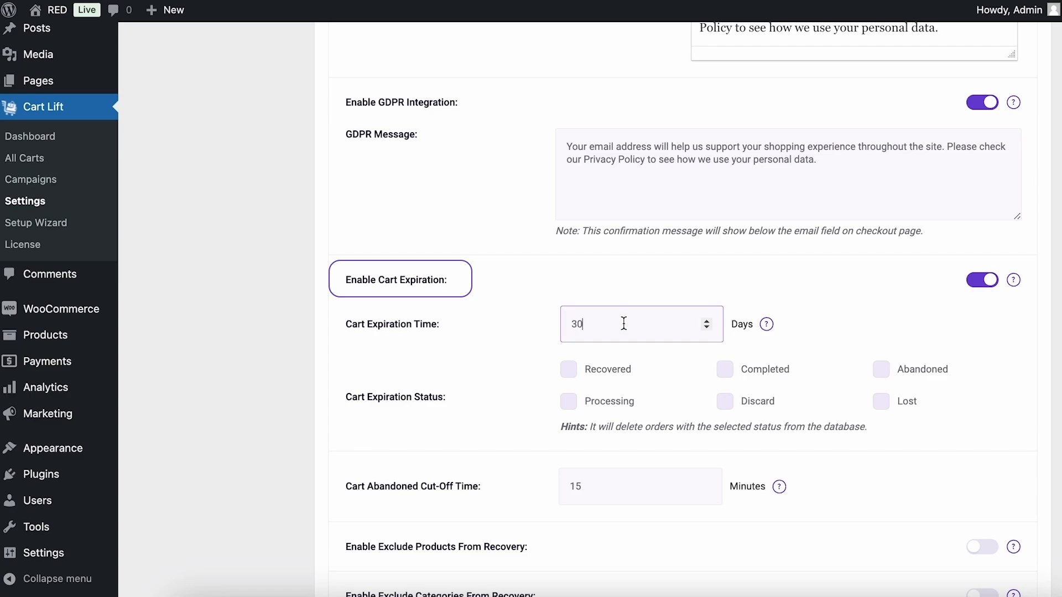
{"action": "left_click", "coordinate": [593, 358]}
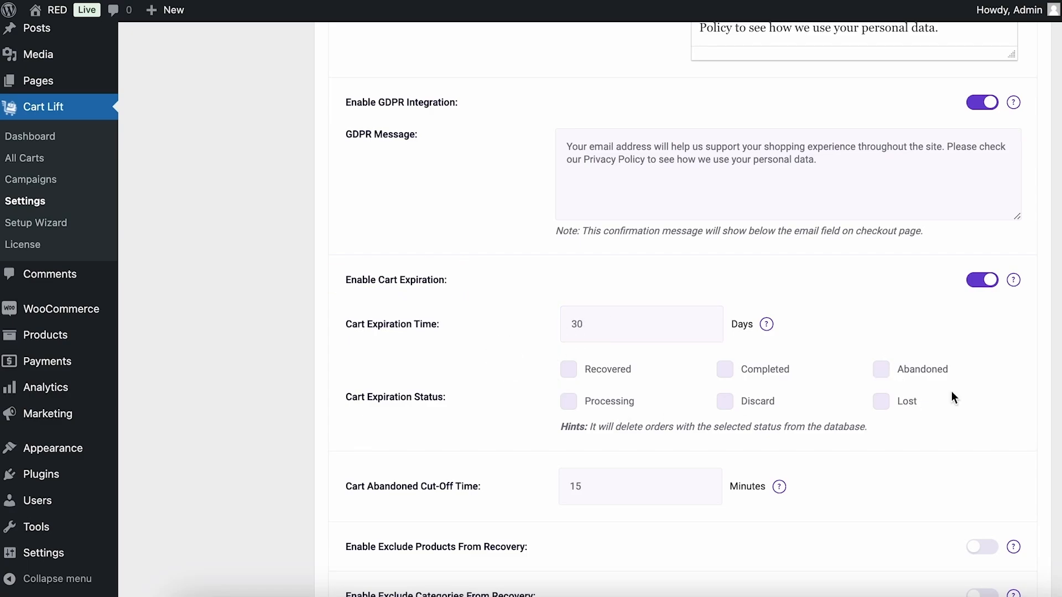
Set the cart abandoned cut-off time to 300 minutes
{"action": "scroll", "coordinate": [600, 362], "scroll_direction": "down", "scroll_amount": 4}
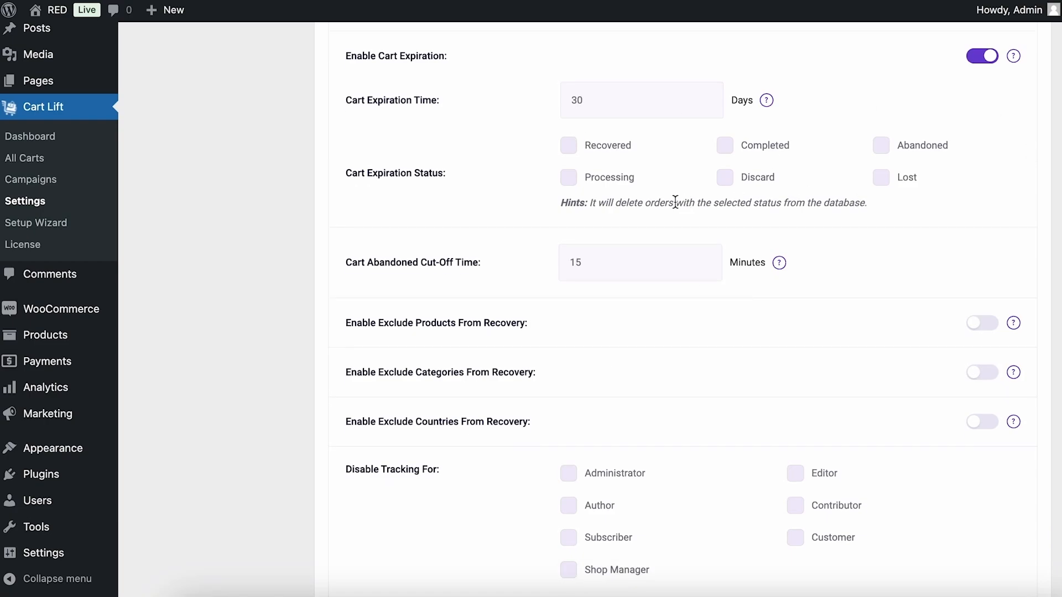
{"action": "scroll", "coordinate": [675, 202], "scroll_direction": "down", "scroll_amount": 2}
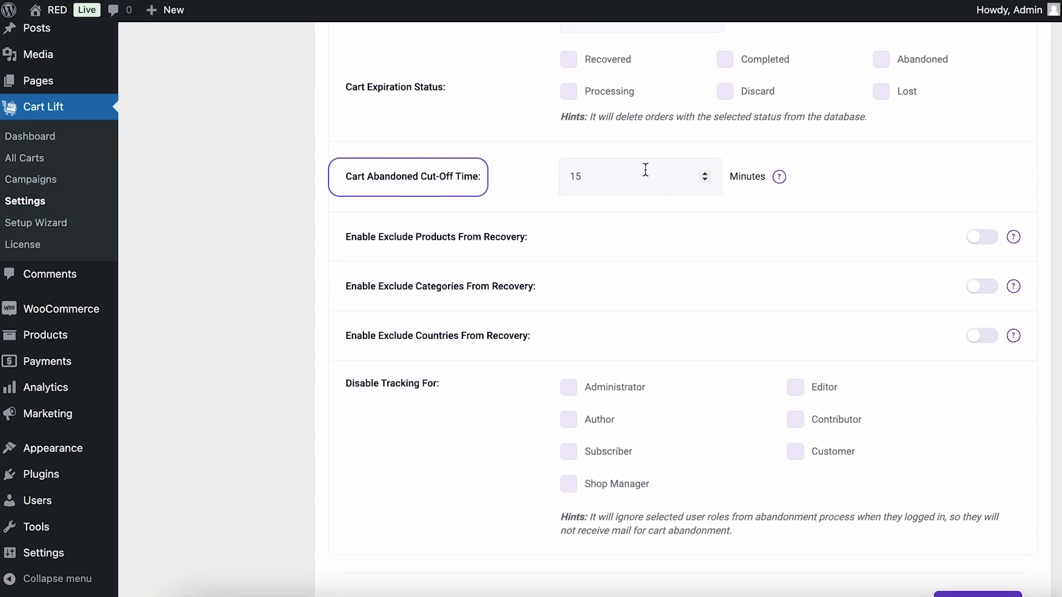
{"action": "mouse_move", "coordinate": [781, 178]}
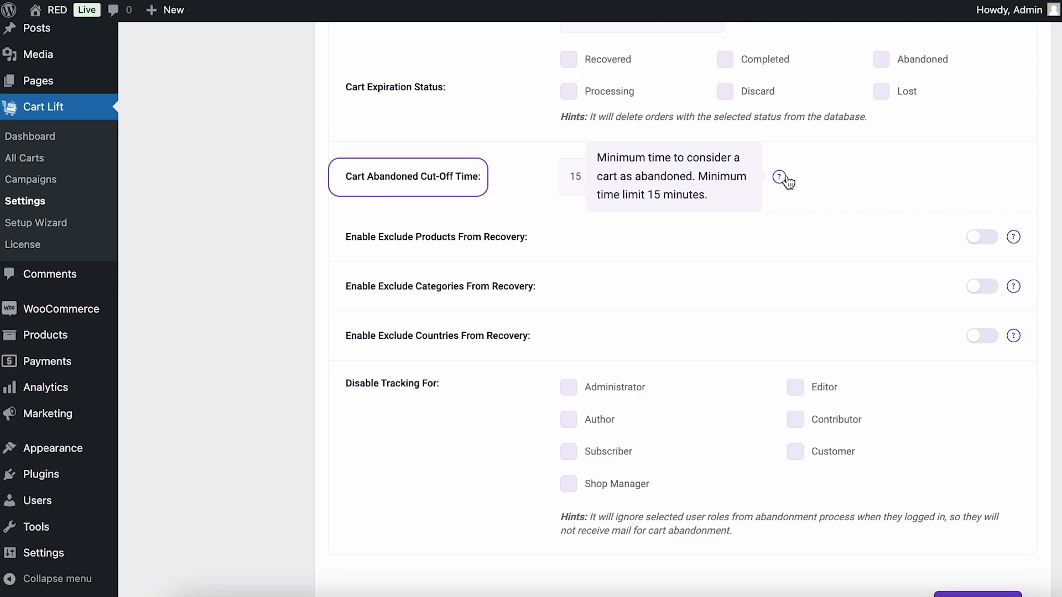
{"action": "left_click", "coordinate": [661, 173]}
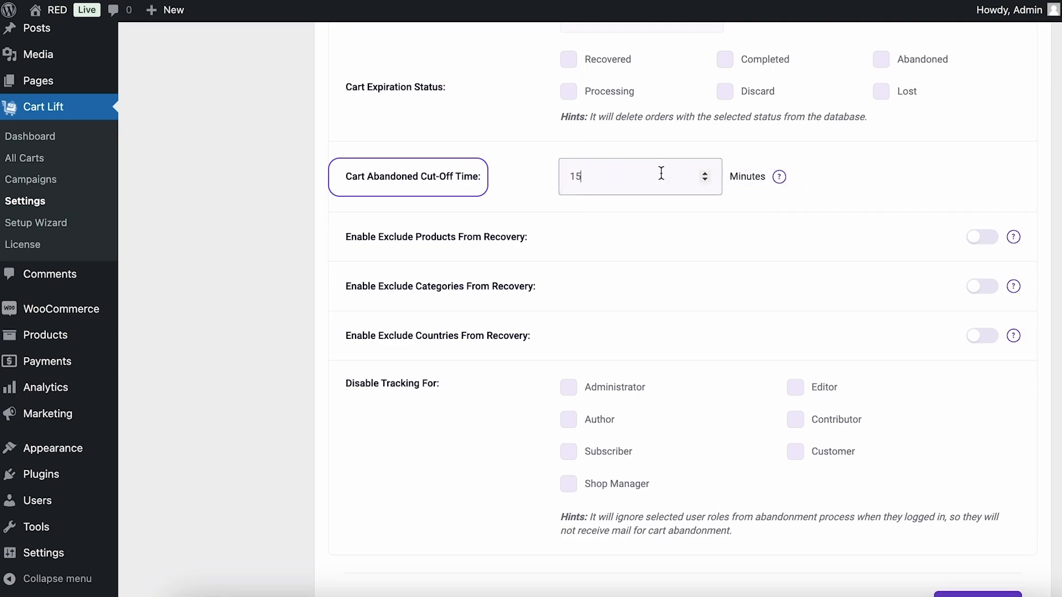
{"action": "key", "text": "BackSpace"}
{"action": "key", "text": "BackSpace"}
{"action": "type", "text": "300"}
{"action": "left_click", "coordinate": [885, 199]}
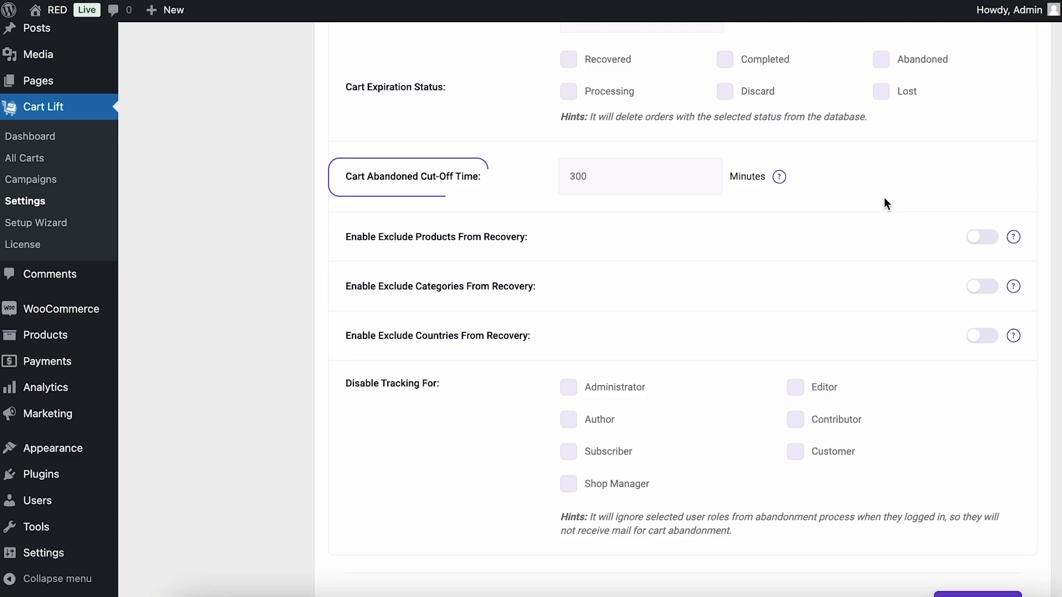
Enable excluding products from recovery and check the category, country and user role exclusion options
{"action": "scroll", "coordinate": [884, 202], "scroll_direction": "down", "scroll_amount": 1}
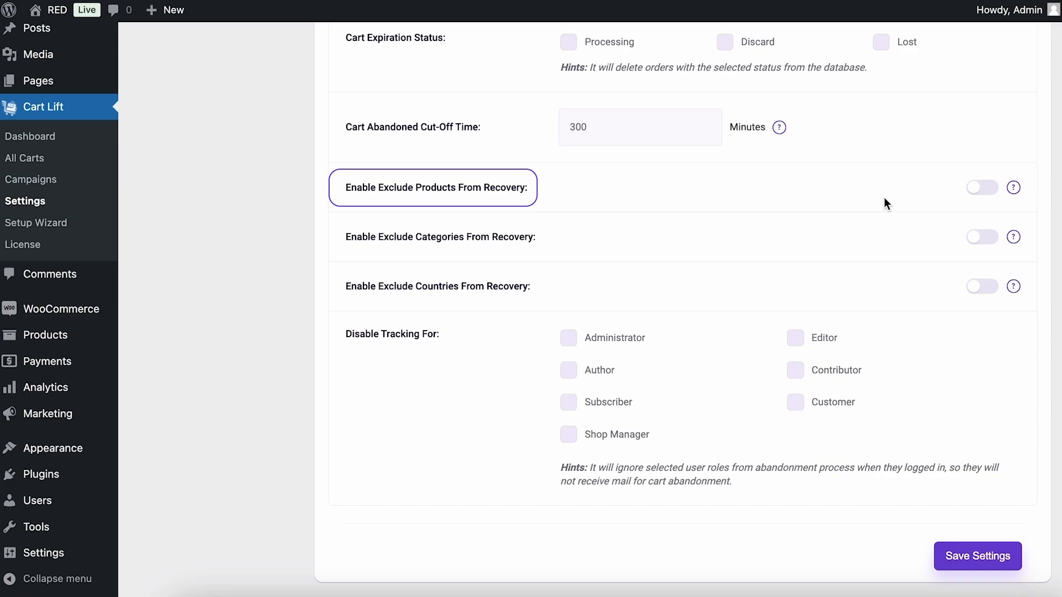
{"action": "left_click", "coordinate": [983, 187]}
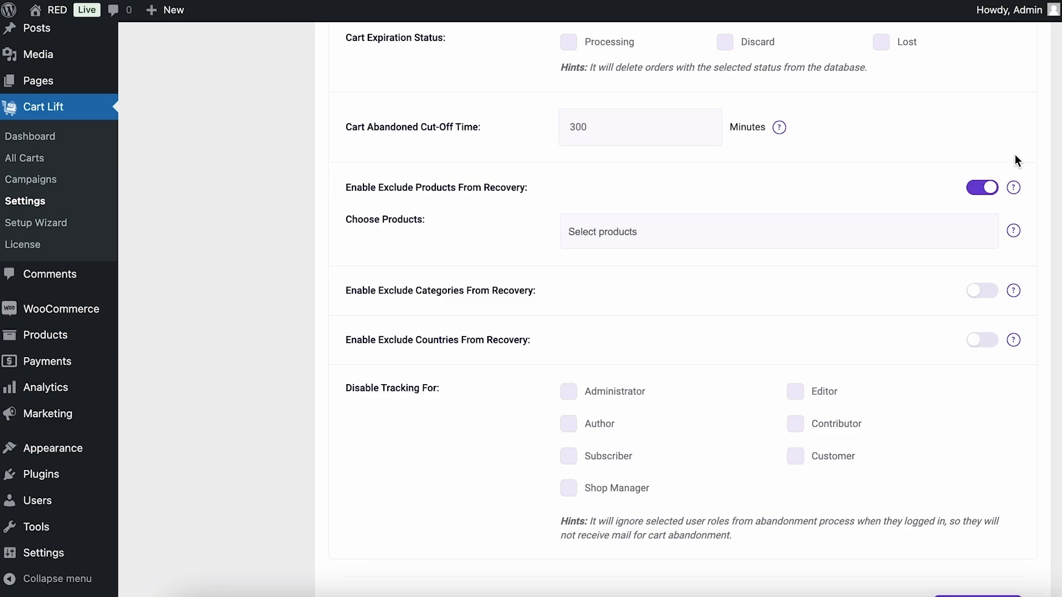
{"action": "scroll", "coordinate": [1014, 154], "scroll_direction": "down", "scroll_amount": 2}
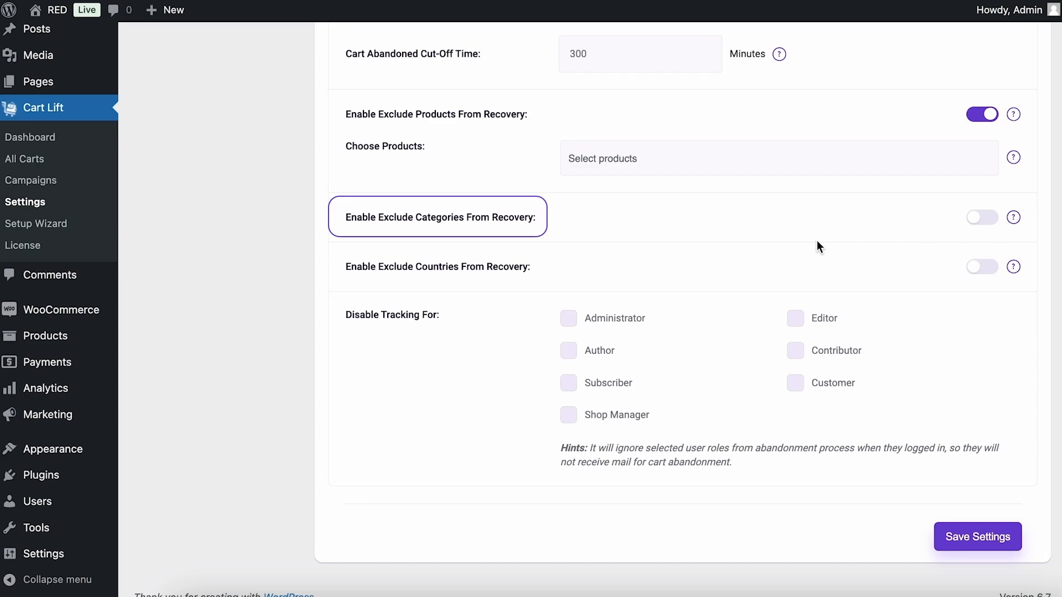
{"action": "scroll", "coordinate": [816, 240], "scroll_direction": "down", "scroll_amount": 1}
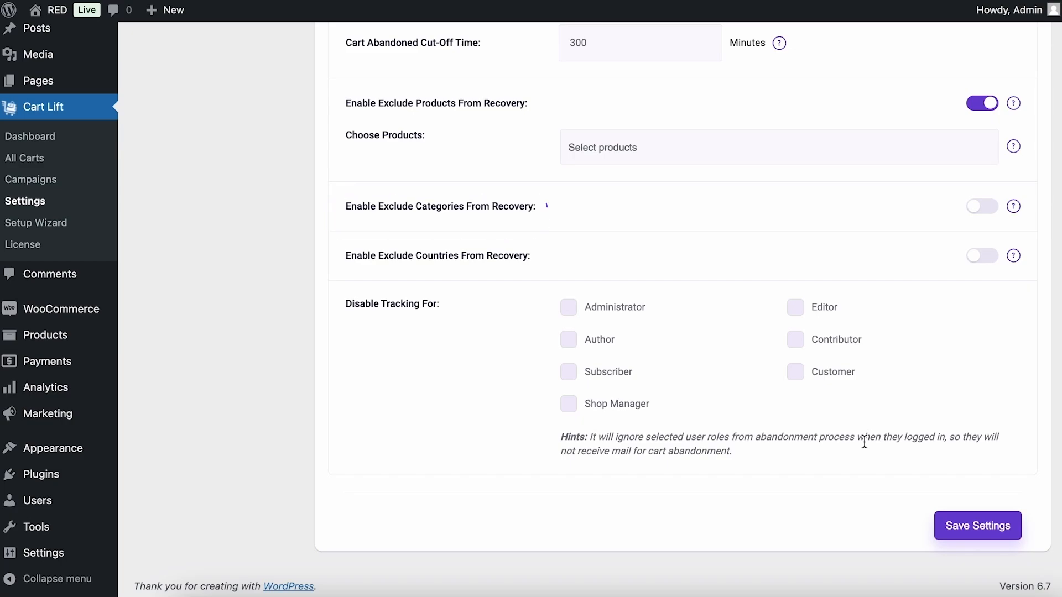
{"action": "scroll", "coordinate": [864, 441], "scroll_direction": "up", "scroll_amount": 15}
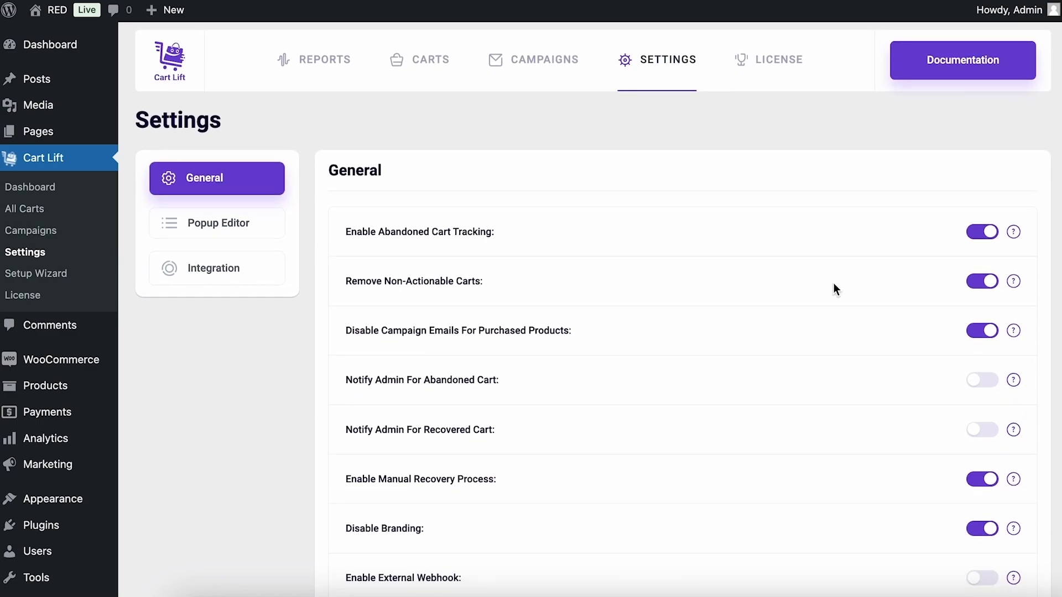
Review the Popup Editor options and preview, and the Twilio SMS and reCAPTCHA V3 integration settings
{"action": "left_click", "coordinate": [229, 226]}
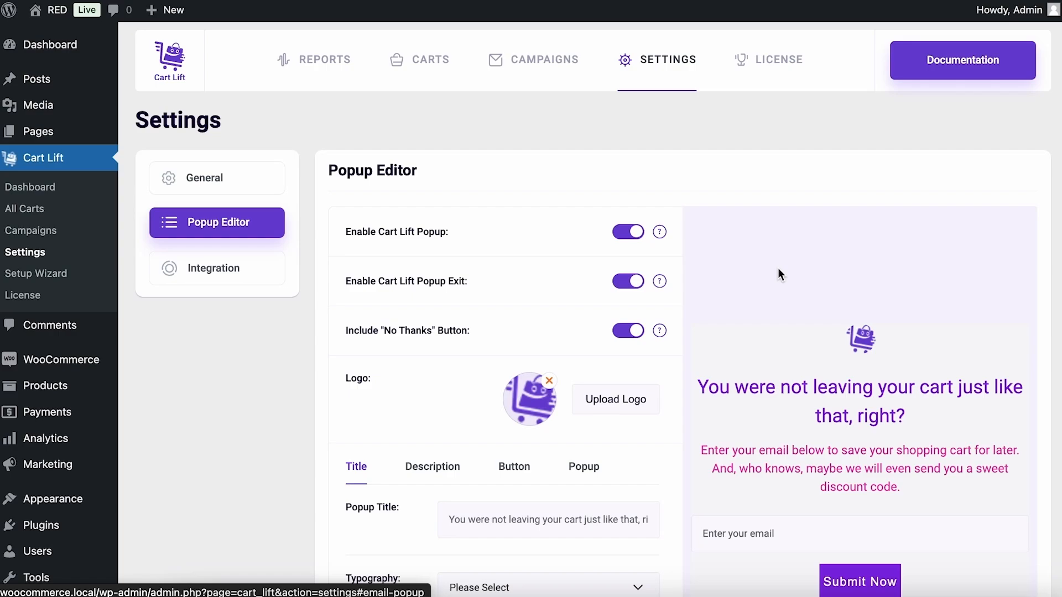
{"action": "scroll", "coordinate": [777, 267], "scroll_direction": "down", "scroll_amount": 1}
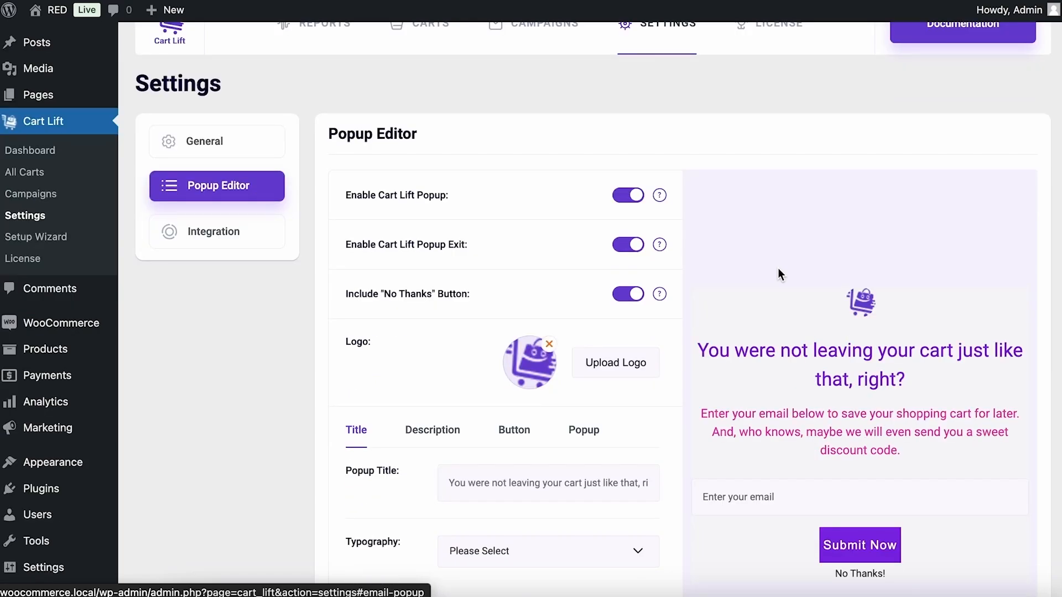
{"action": "scroll", "coordinate": [779, 269], "scroll_direction": "down", "scroll_amount": 2}
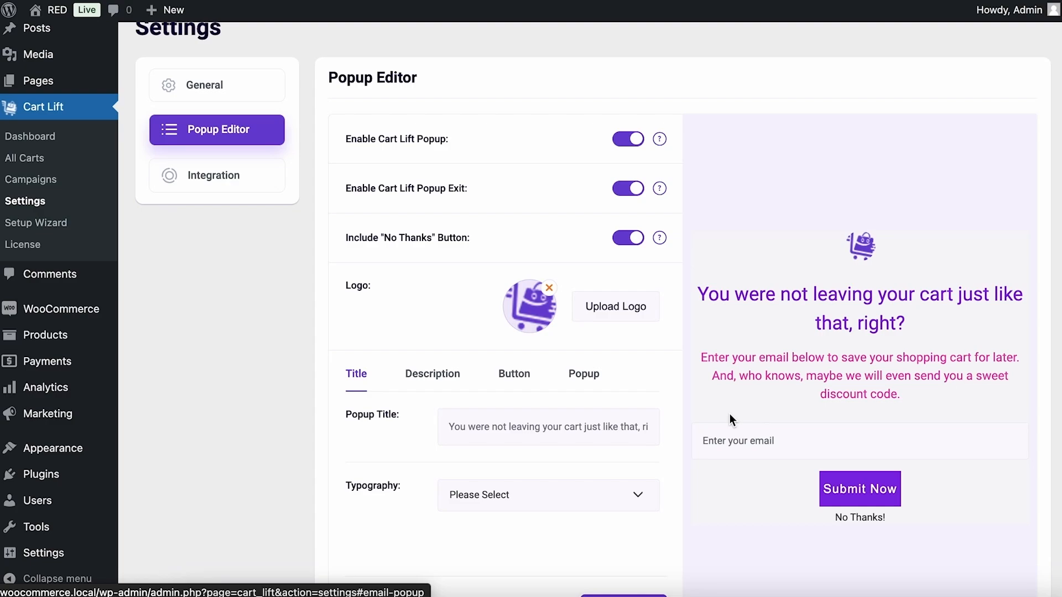
{"action": "left_click", "coordinate": [261, 187]}
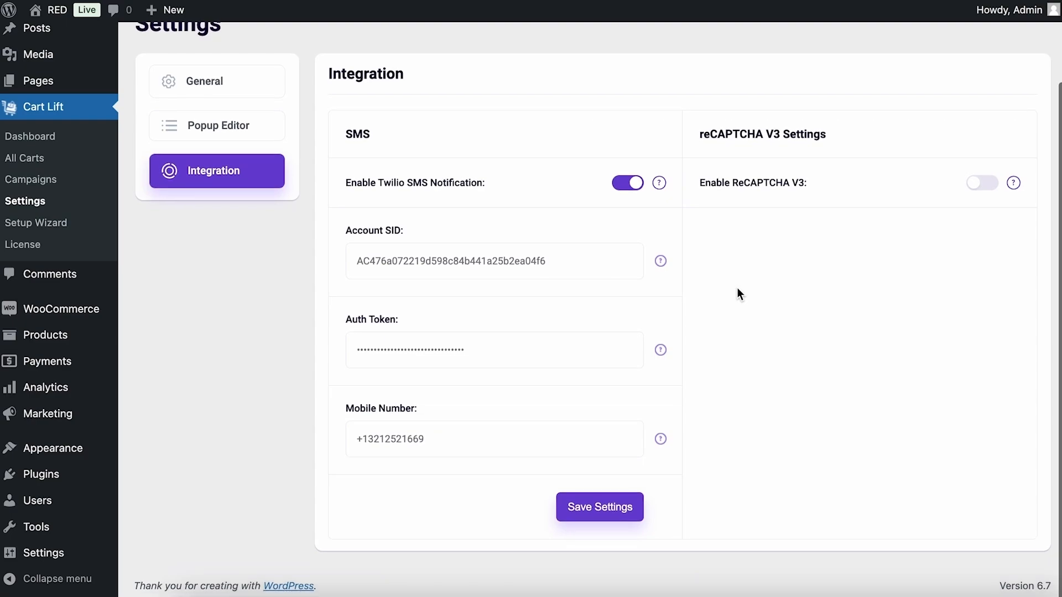
{"action": "mouse_move", "coordinate": [667, 183]}
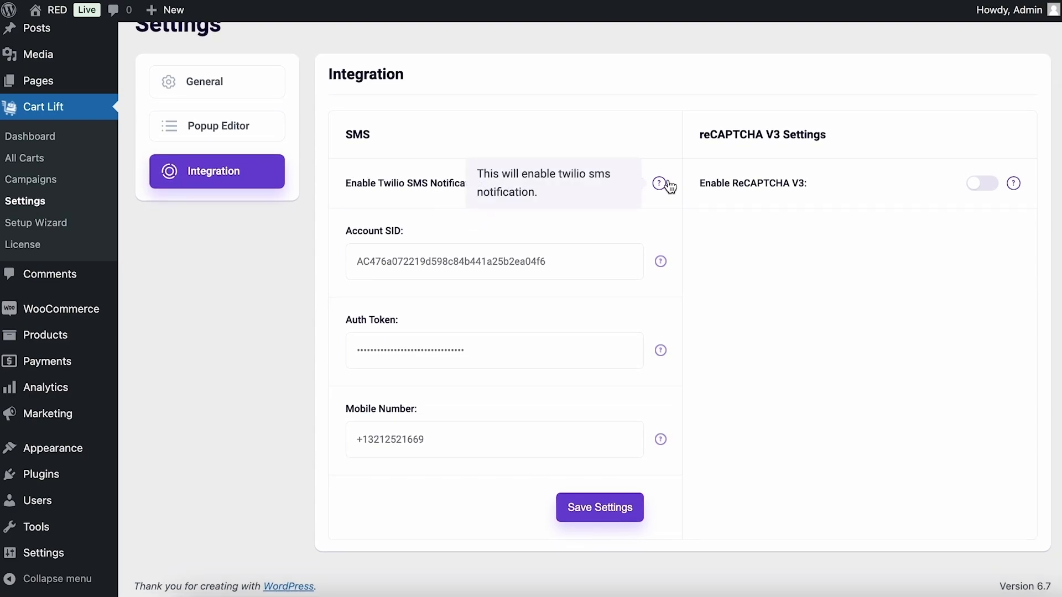